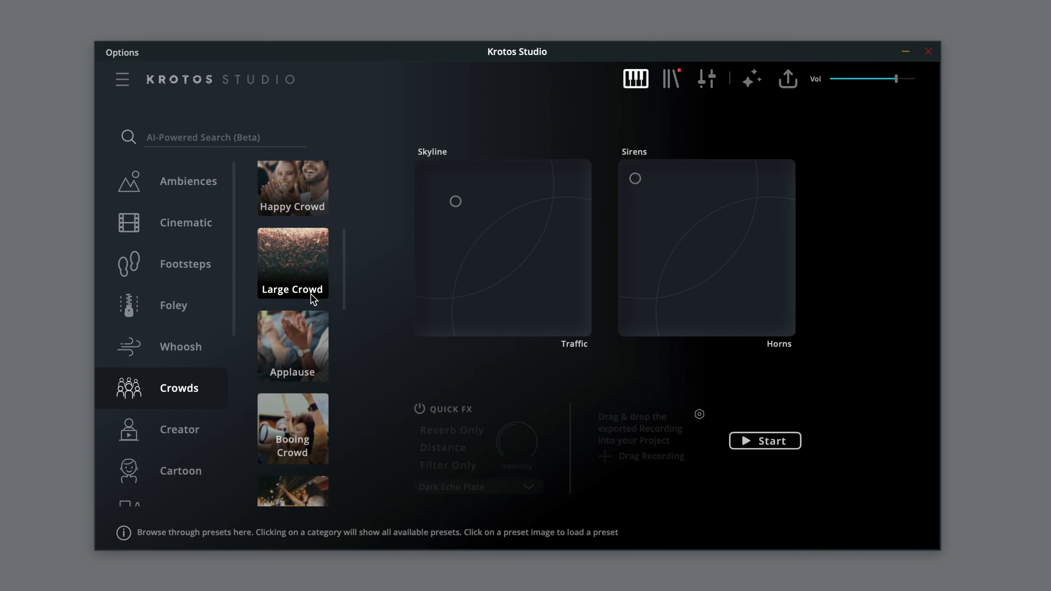
Browse the whole list of Crowds presets, from General Crowd to Whispering Crowd
{"action": "scroll", "coordinate": [311, 294], "scroll_direction": "down", "scroll_amount": 3}
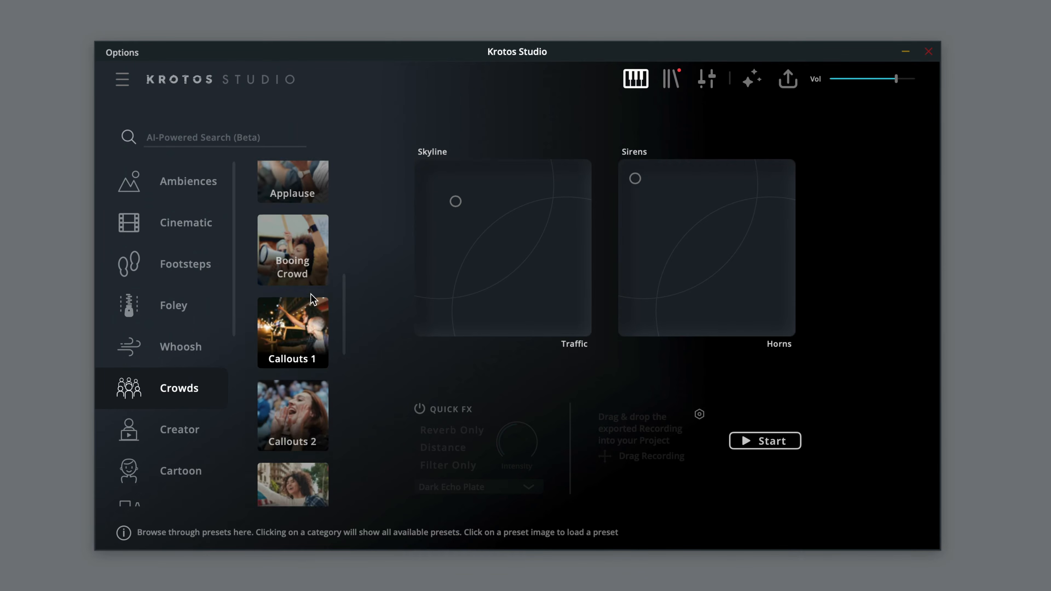
{"action": "scroll", "coordinate": [313, 299], "scroll_direction": "down", "scroll_amount": 3}
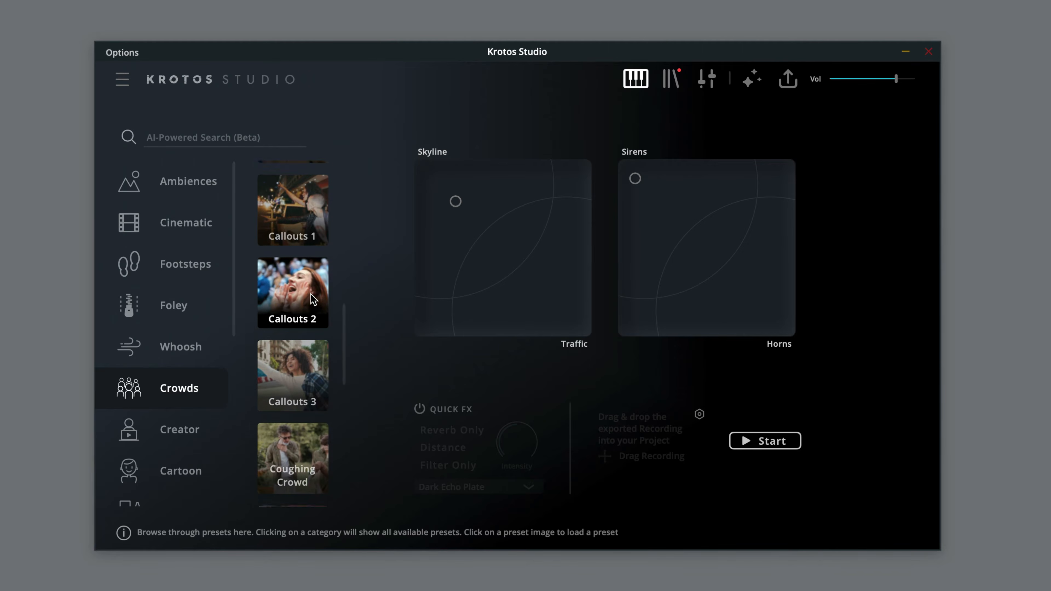
{"action": "scroll", "coordinate": [313, 299], "scroll_direction": "down", "scroll_amount": 4}
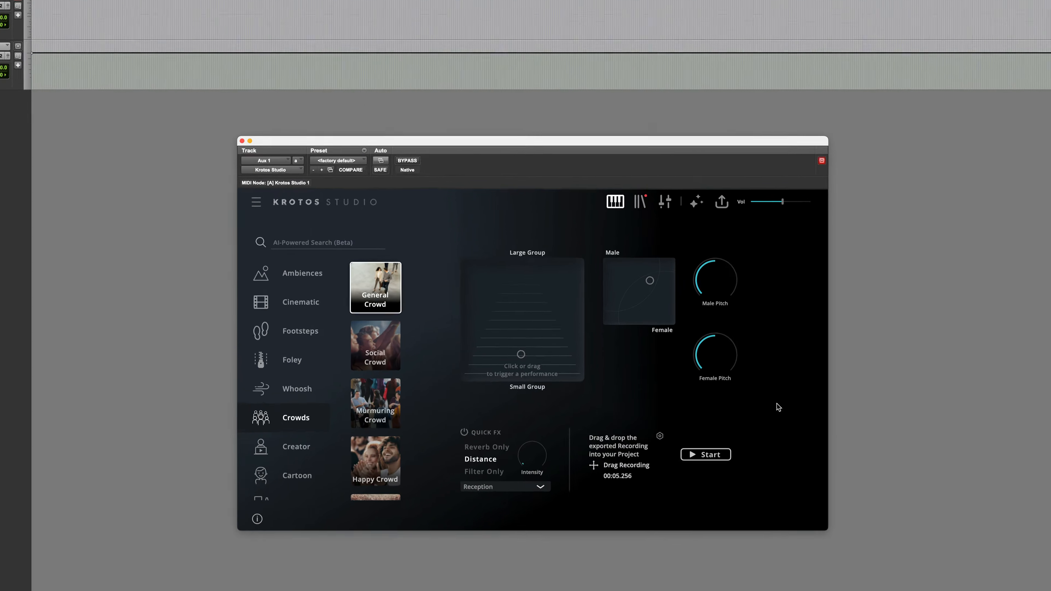
{"action": "scroll", "coordinate": [434, 373], "scroll_direction": "down", "scroll_amount": 2}
{"action": "scroll", "coordinate": [327, 330], "scroll_direction": "down", "scroll_amount": 10}
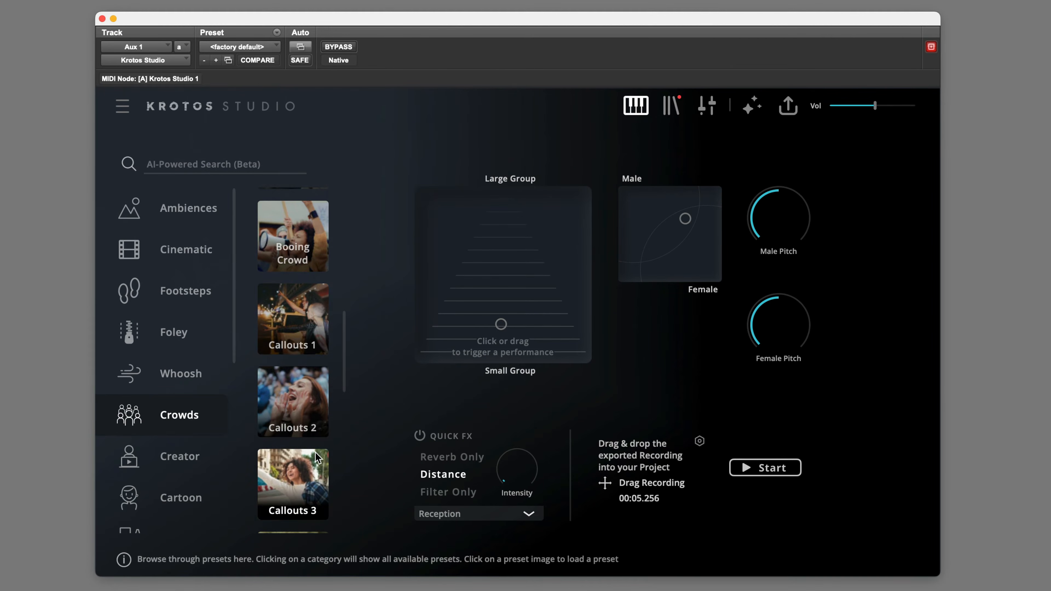
{"action": "scroll", "coordinate": [327, 364], "scroll_direction": "down", "scroll_amount": 4}
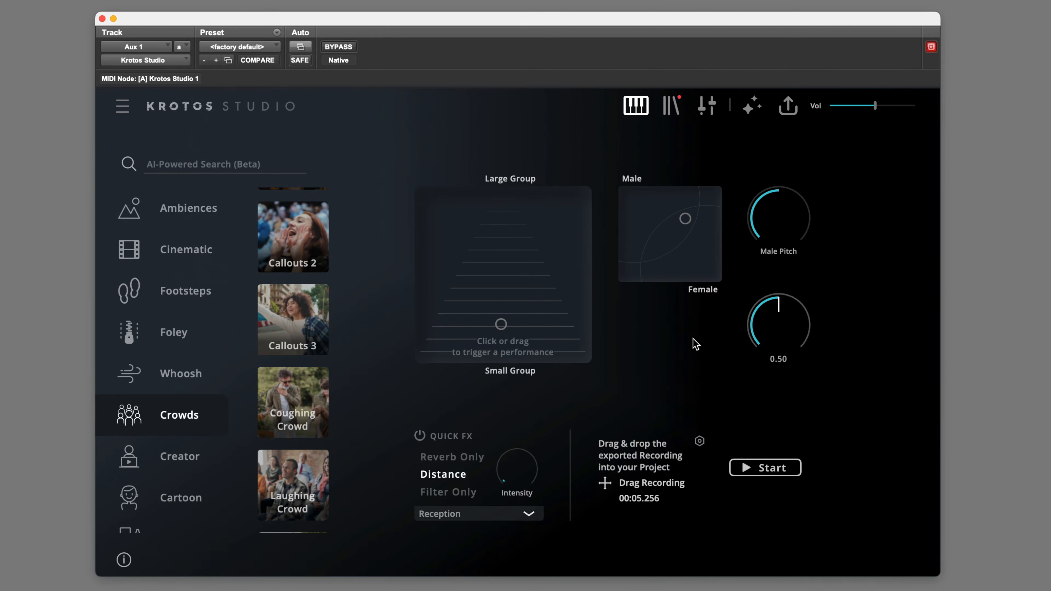
{"action": "scroll", "coordinate": [322, 364], "scroll_direction": "down", "scroll_amount": 2}
{"action": "scroll", "coordinate": [321, 363], "scroll_direction": "down", "scroll_amount": 5}
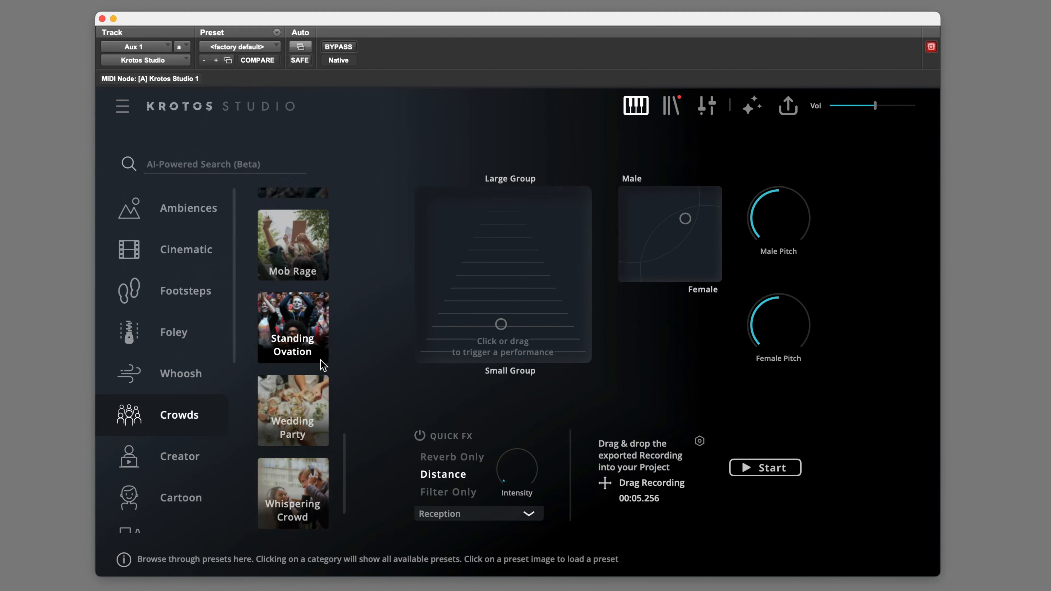
{"action": "scroll", "coordinate": [320, 360], "scroll_direction": "up", "scroll_amount": 1}
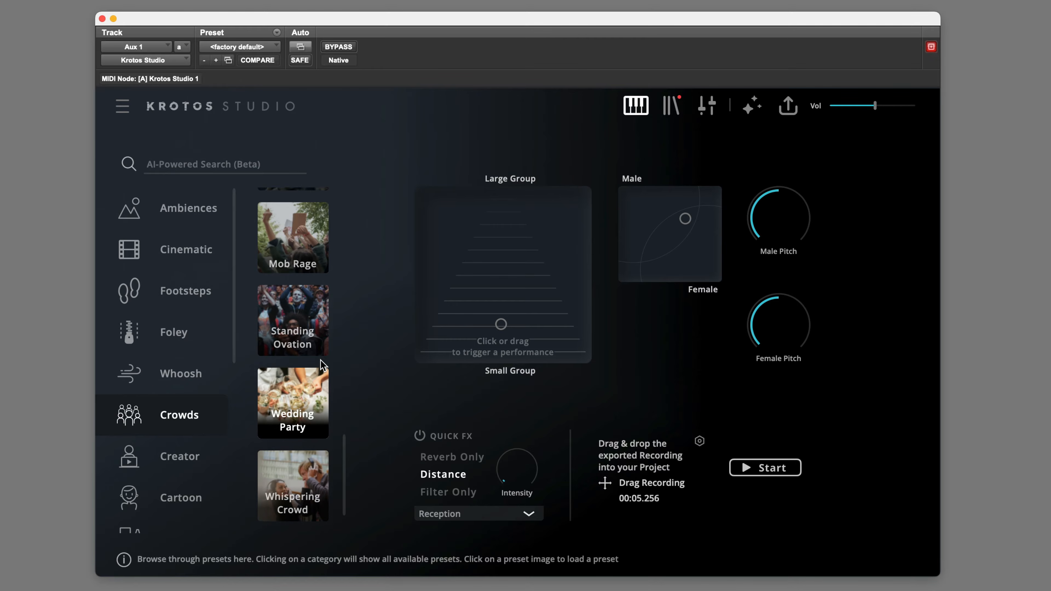
{"action": "scroll", "coordinate": [320, 360], "scroll_direction": "up", "scroll_amount": 8}
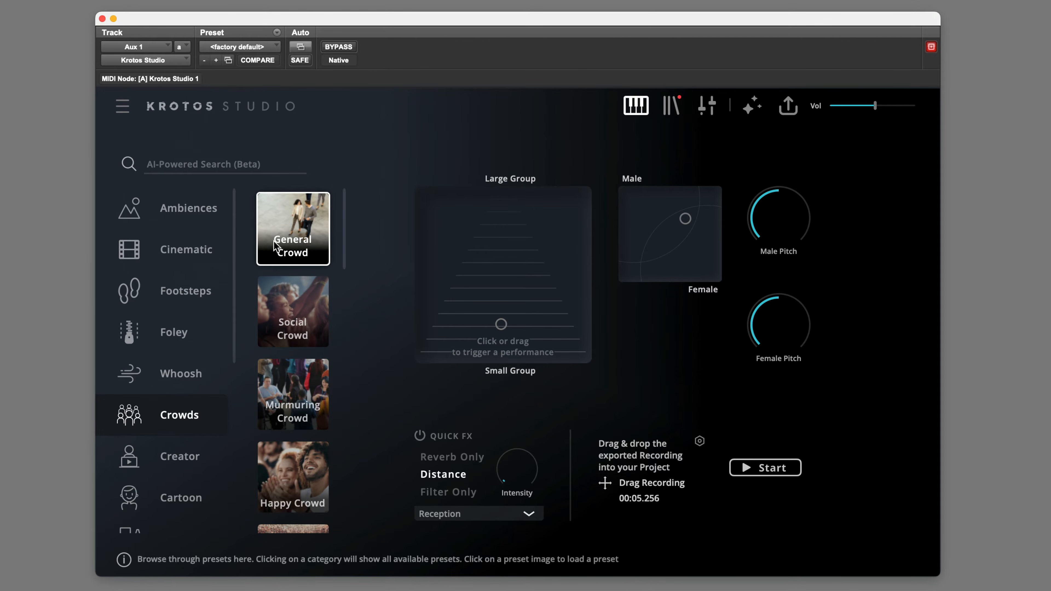
Start recording a General Crowd performance, moving the group size from small to large and the voice mix to male
{"action": "left_click", "coordinate": [792, 468]}
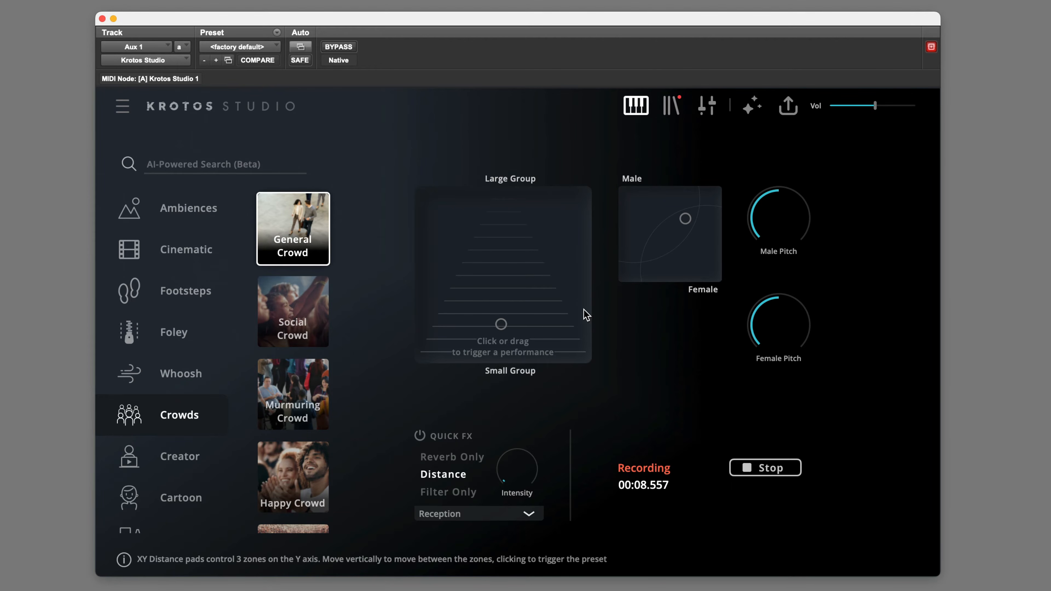
{"action": "left_click", "coordinate": [501, 325]}
{"action": "left_click", "coordinate": [502, 325]}
{"action": "left_click_drag", "start_coordinate": [502, 322], "coordinate": [511, 203]}
{"action": "left_click_drag", "start_coordinate": [685, 218], "coordinate": [630, 198]}
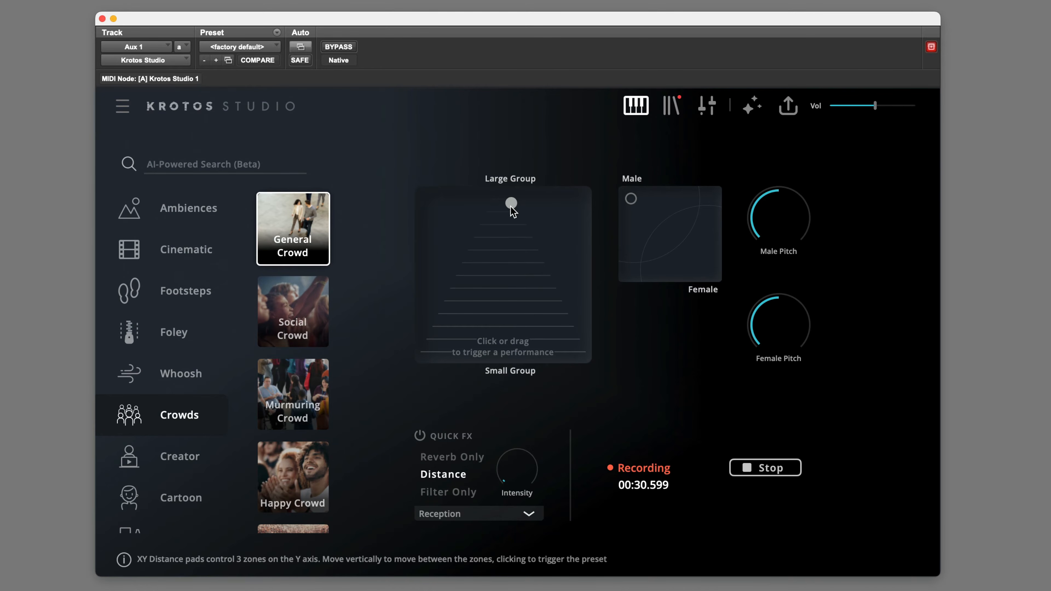
Bring the group size back towards Small Group with the voice mix towards female, and stop the recording
{"action": "left_click_drag", "start_coordinate": [512, 202], "coordinate": [502, 308]}
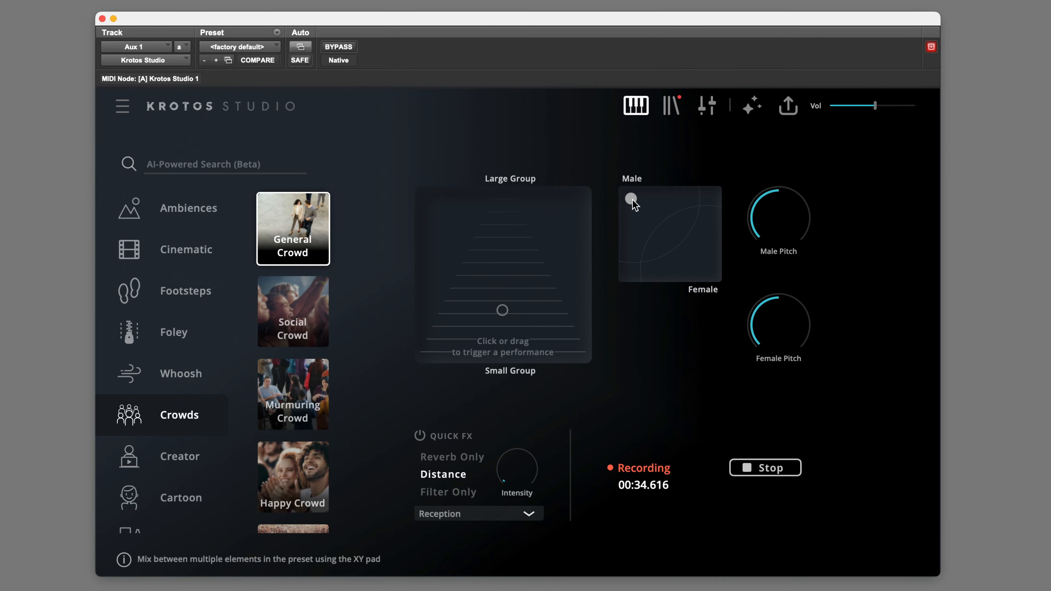
{"action": "left_click_drag", "start_coordinate": [631, 200], "coordinate": [699, 255]}
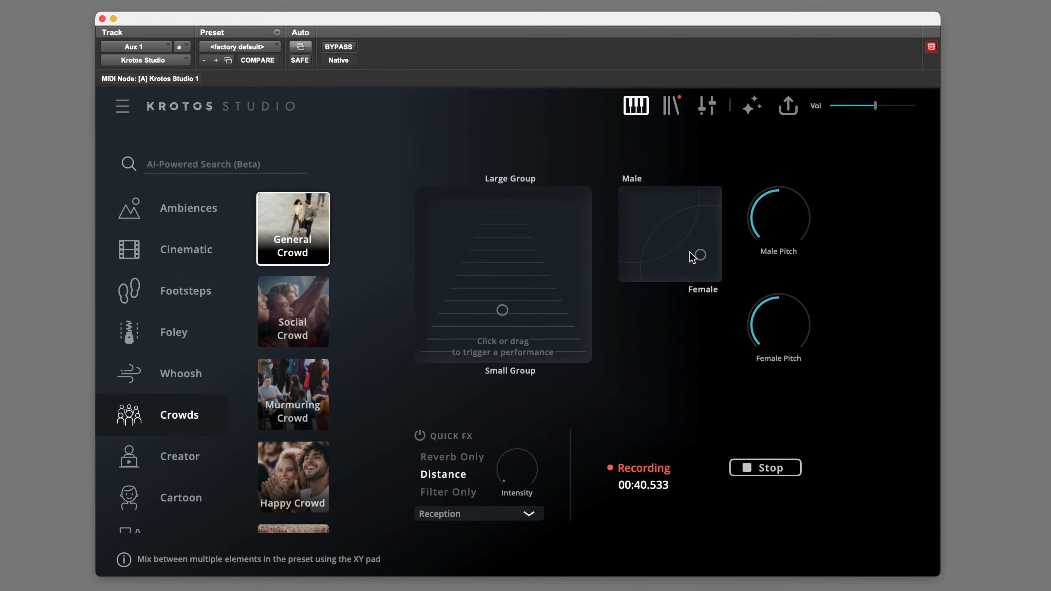
{"action": "left_click", "coordinate": [780, 471]}
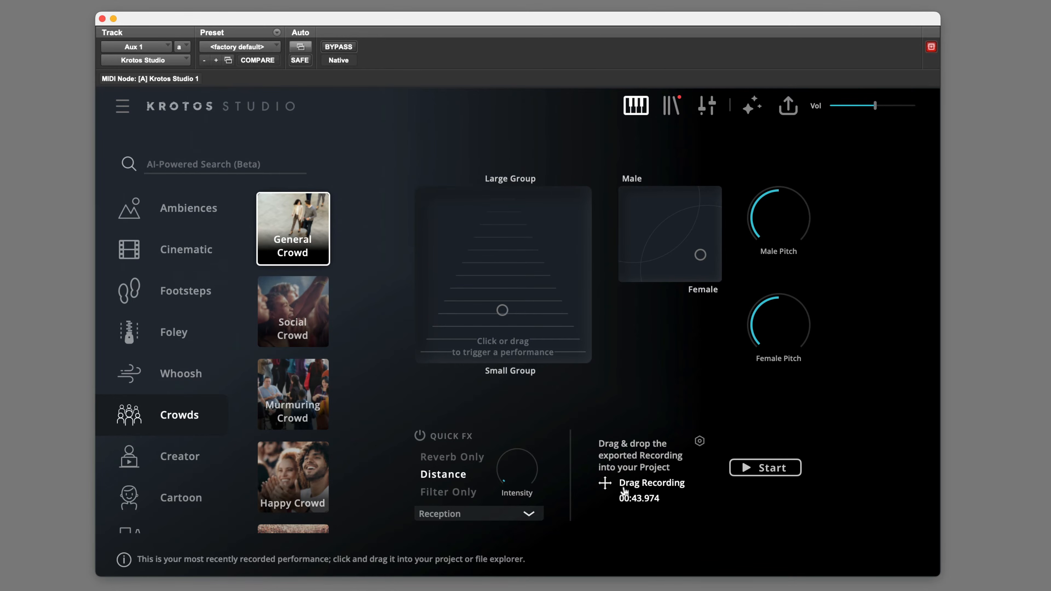
Place the General Crowd recording on the Crowds track at 00:00:10:09 and play it back soloed from 00:00:23:04
{"action": "left_click_drag", "start_coordinate": [635, 486], "coordinate": [161, 0]}
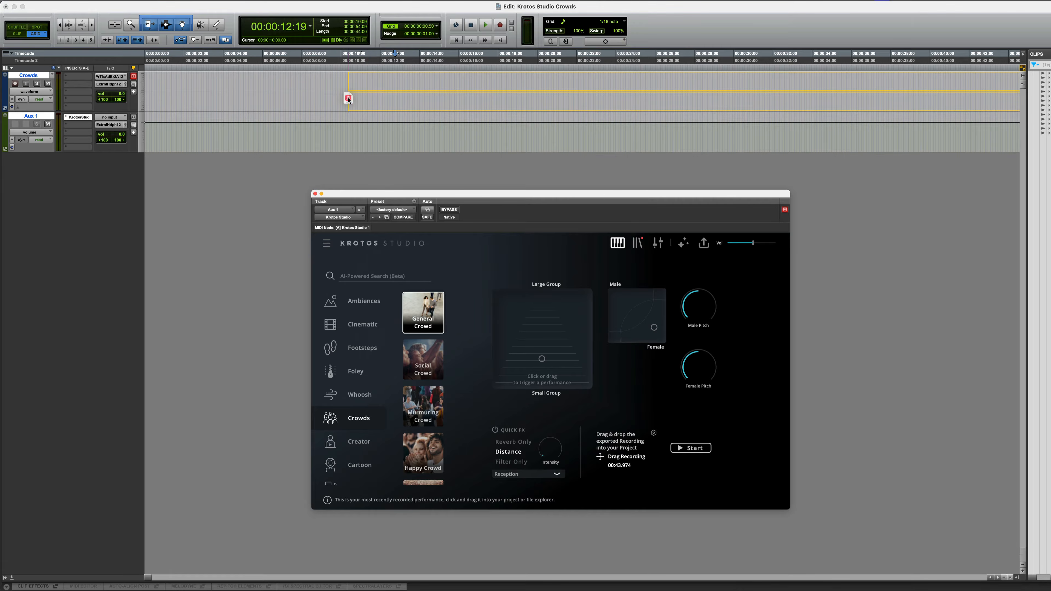
{"action": "left_click_drag", "start_coordinate": [349, 99], "coordinate": [348, 99]}
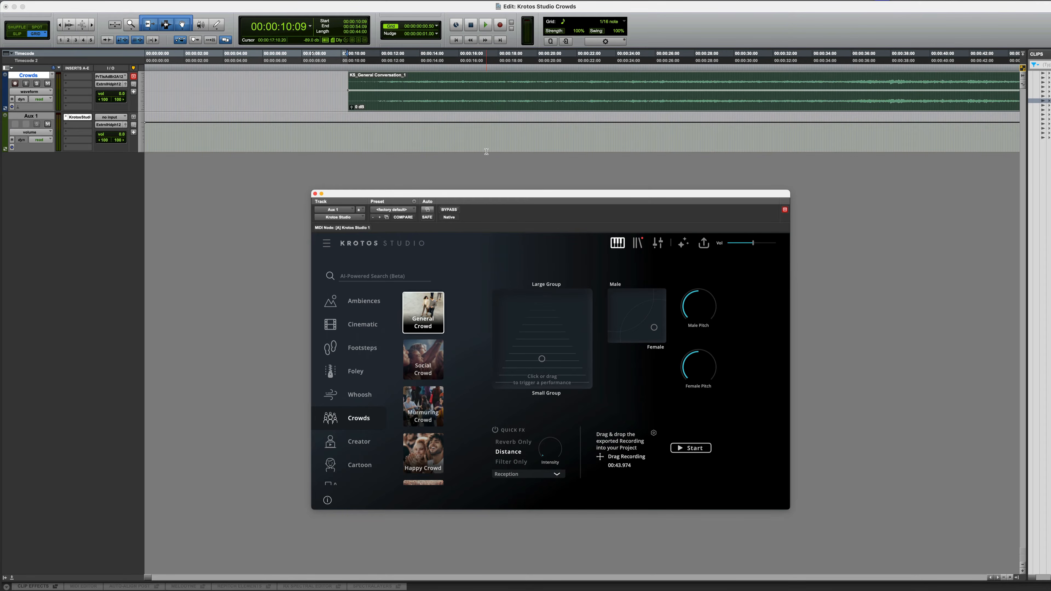
{"action": "left_click", "coordinate": [599, 78]}
{"action": "key", "text": "shift+s"}
{"action": "key", "text": "space"}
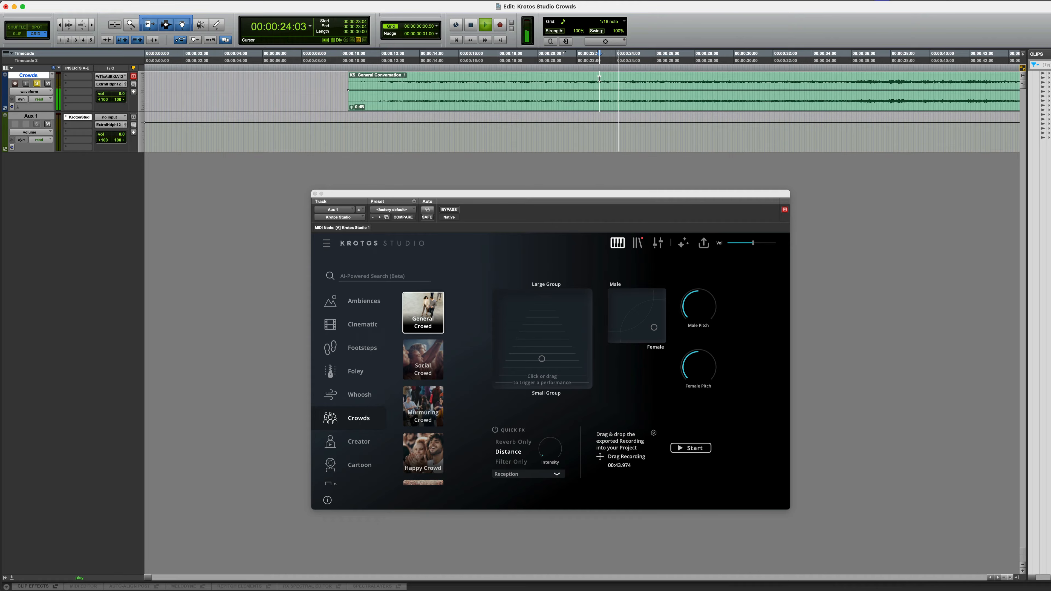
{"action": "key", "text": "space"}
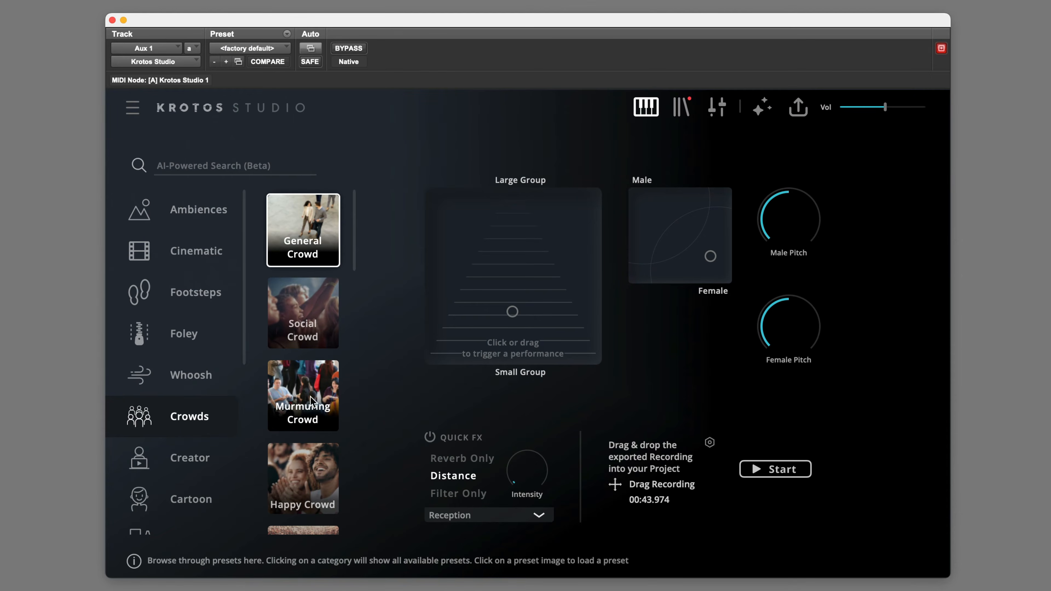
Load the Murmuring Crowd preset and perform it from Small Group up to Large Group, shifting the voice mix towards female
{"action": "left_click", "coordinate": [305, 404]}
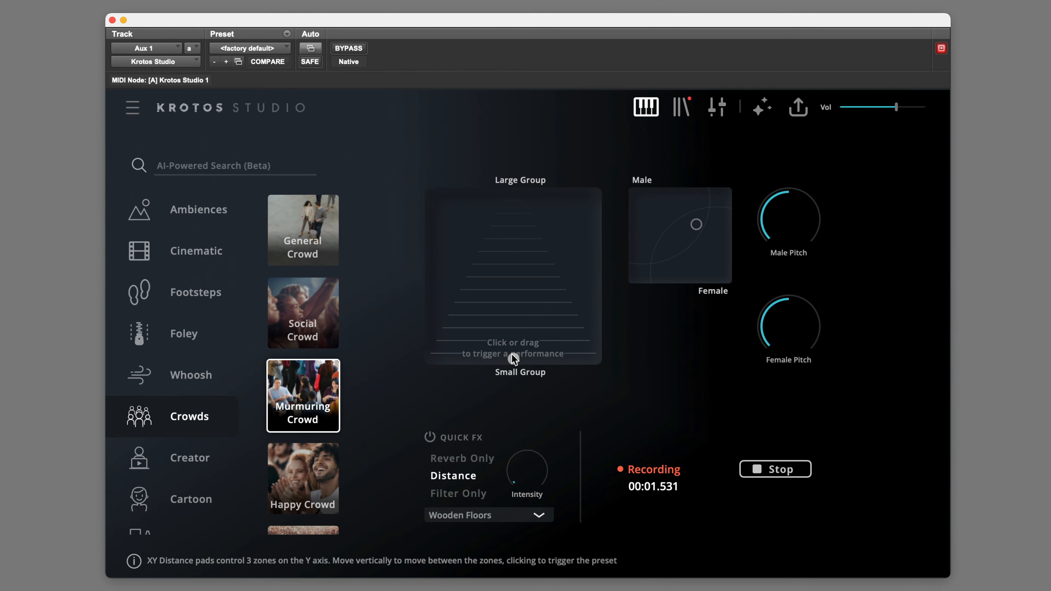
{"action": "left_click", "coordinate": [512, 355]}
{"action": "left_click_drag", "start_coordinate": [512, 355], "coordinate": [511, 216]}
{"action": "left_click_drag", "start_coordinate": [696, 224], "coordinate": [698, 258]}
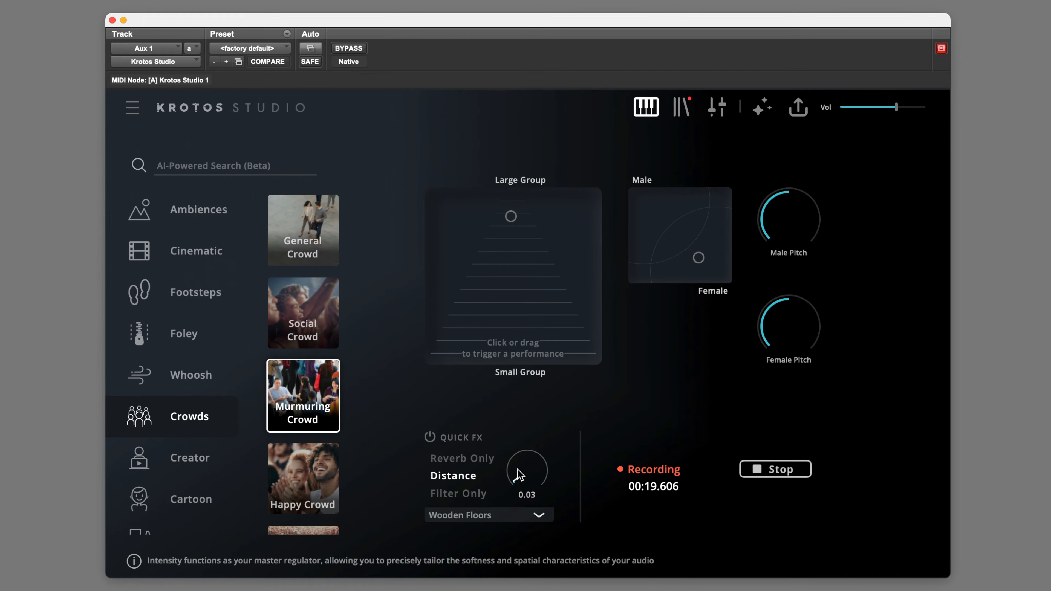
Raise the intensity of the Distance effect, switch Quick FX off and end the Murmuring Crowd recording
{"action": "left_click_drag", "start_coordinate": [524, 475], "coordinate": [501, 415]}
{"action": "left_click", "coordinate": [428, 437]}
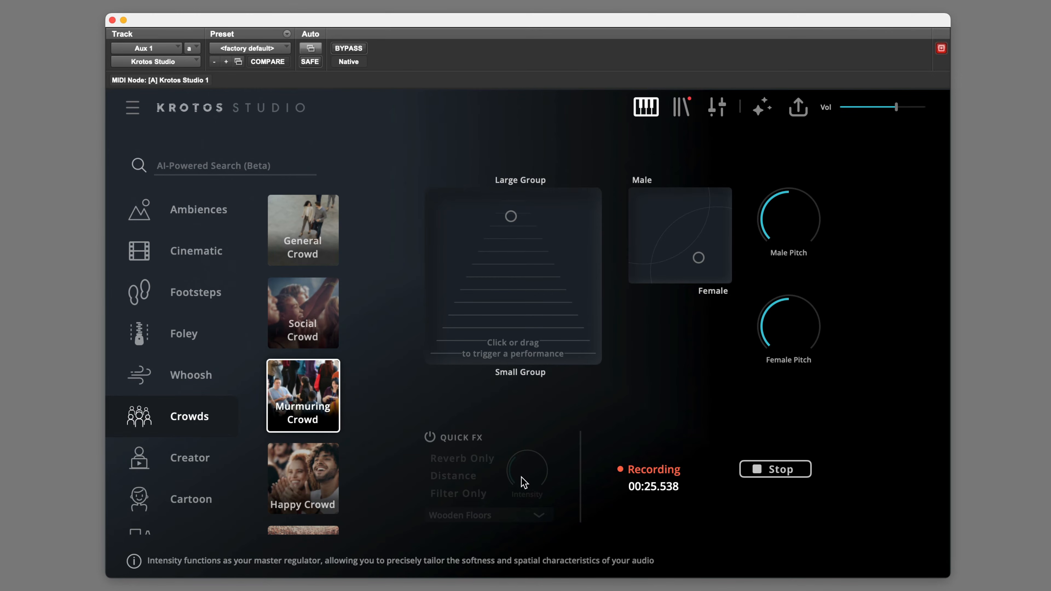
{"action": "left_click", "coordinate": [773, 472]}
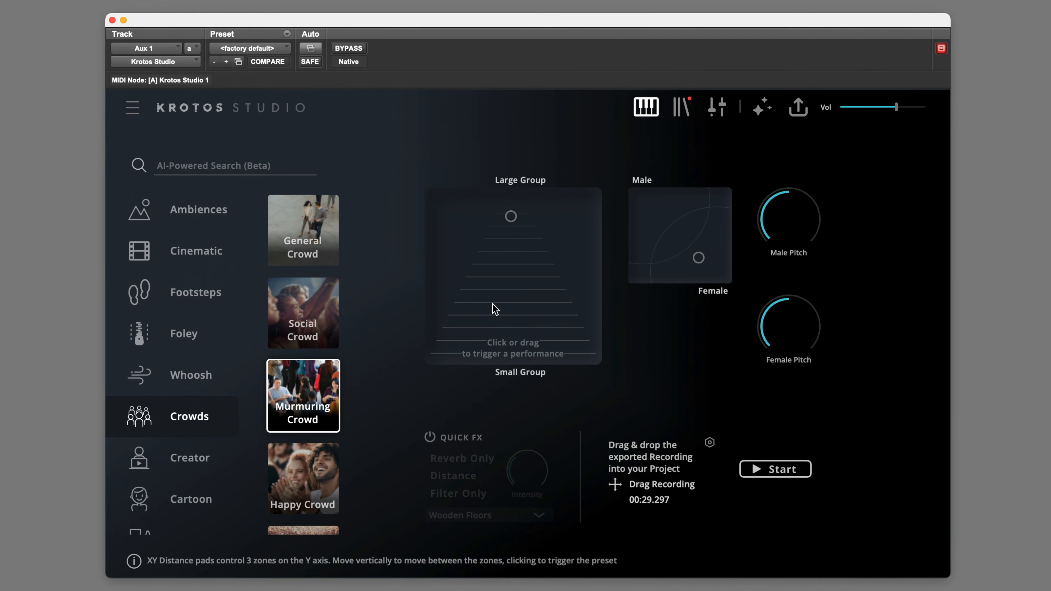
Load the Callouts 1 preset and trigger its Hey You and Yeah callouts
{"action": "scroll", "coordinate": [302, 396], "scroll_direction": "down", "scroll_amount": 10}
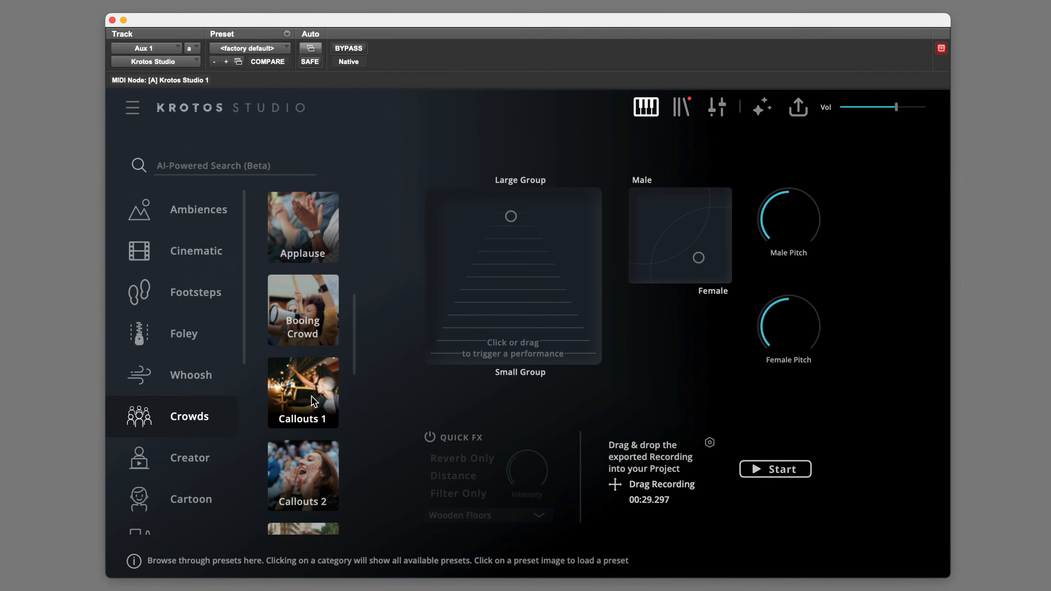
{"action": "scroll", "coordinate": [314, 401], "scroll_direction": "down", "scroll_amount": 4}
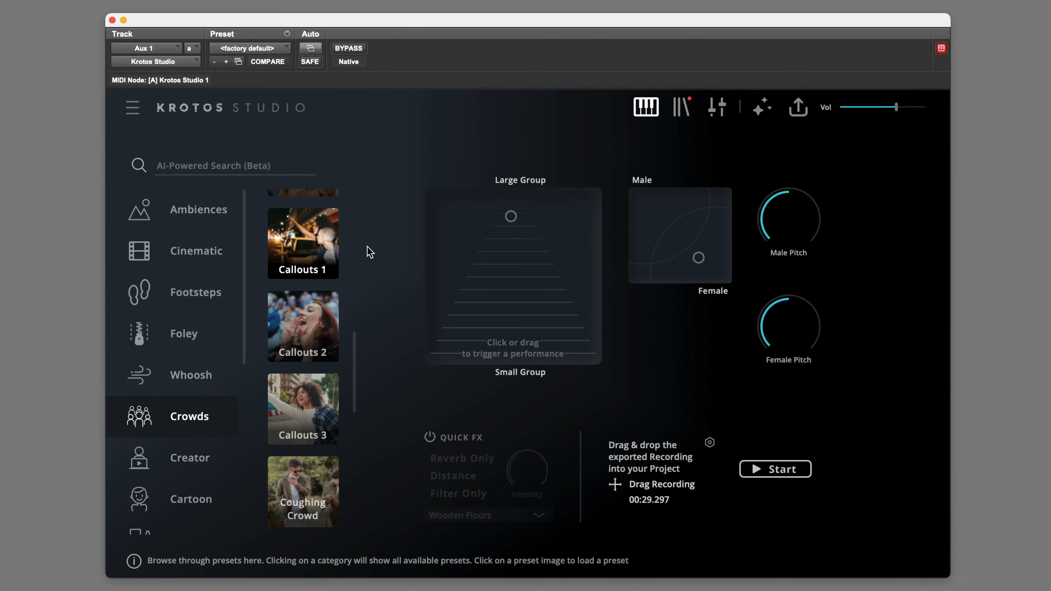
{"action": "left_click", "coordinate": [275, 253]}
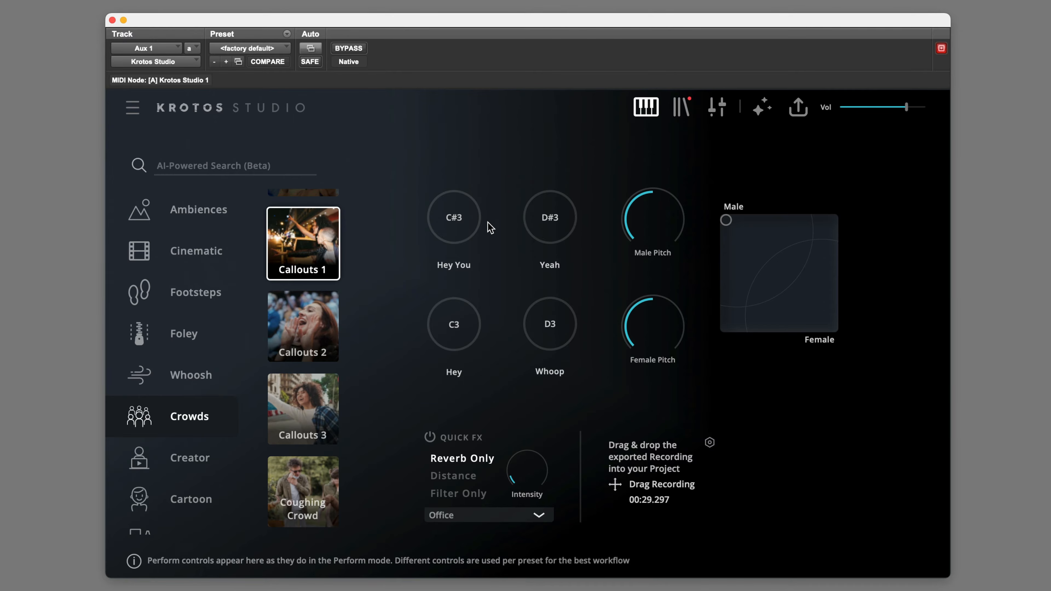
{"action": "left_click", "coordinate": [455, 227]}
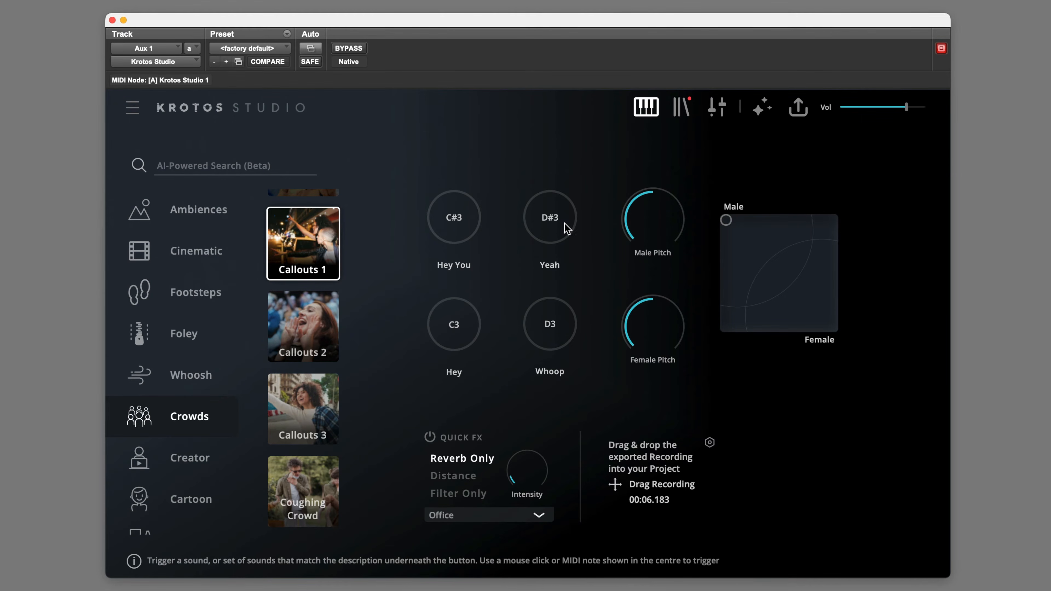
{"action": "left_click", "coordinate": [556, 230]}
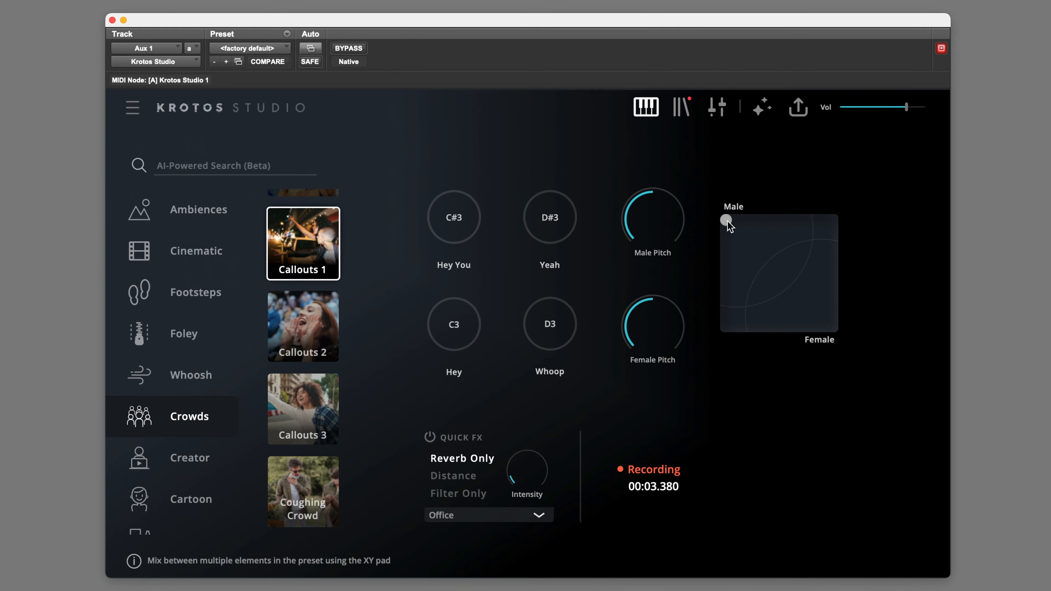
Trigger the Yeah callout with the voice mix moved fully to female and place its recording in the project timeline
{"action": "left_click_drag", "start_coordinate": [726, 220], "coordinate": [832, 326]}
{"action": "left_click", "coordinate": [555, 229]}
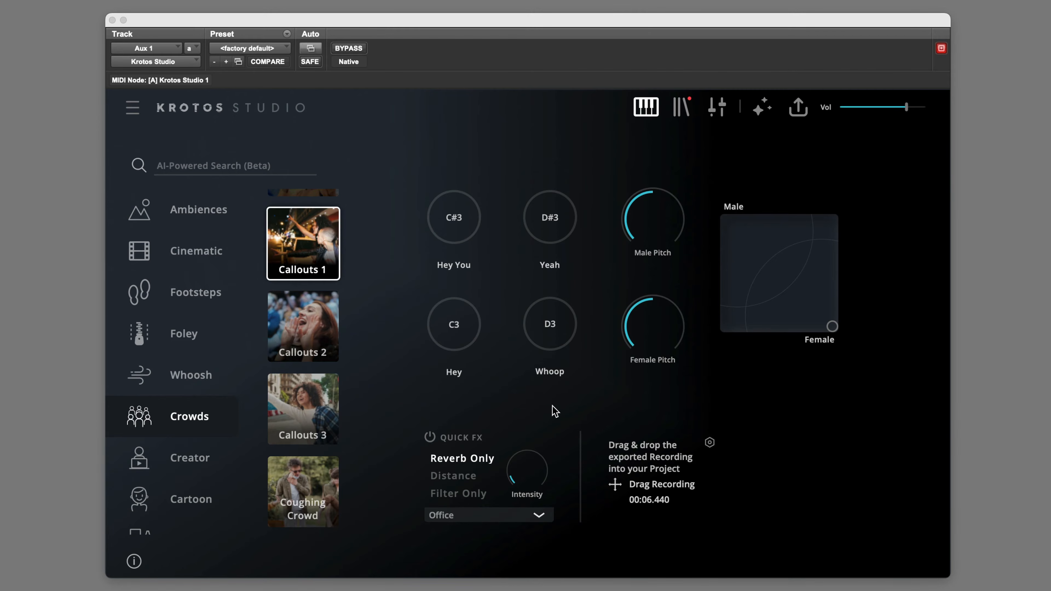
{"action": "left_click_drag", "start_coordinate": [616, 488], "coordinate": [442, 88]}
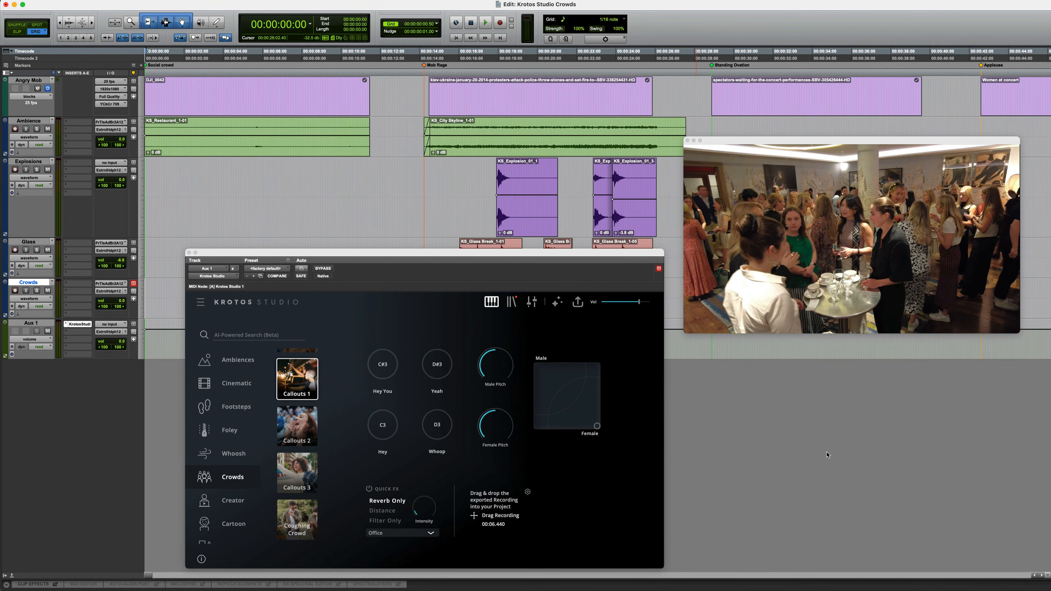
Play back the Social crowd scene from the start of the timeline and load the Social Crowd preset
{"action": "key", "text": "space"}
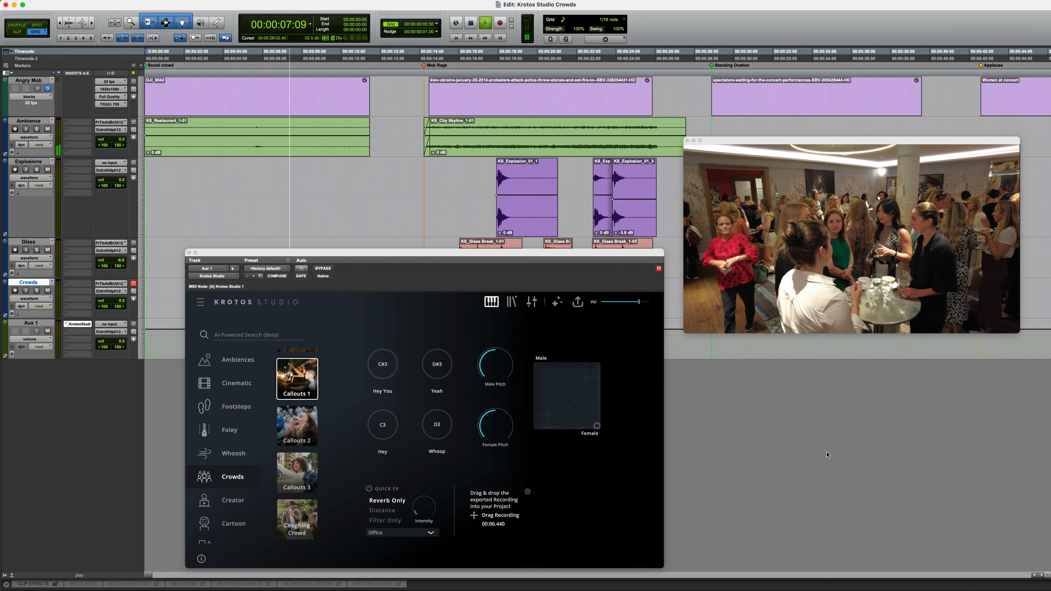
{"action": "key", "text": "space"}
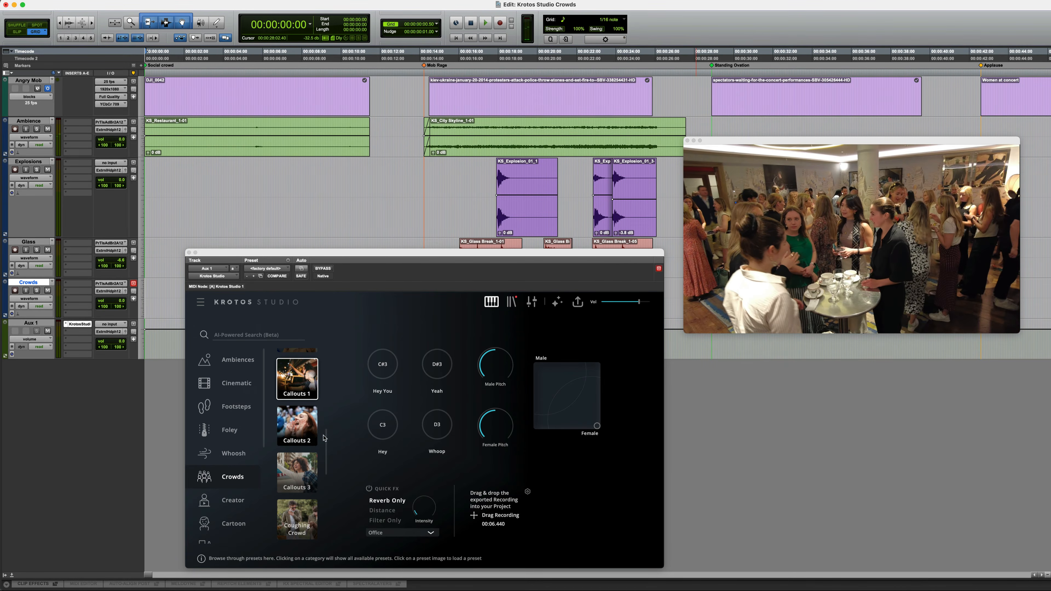
{"action": "scroll", "coordinate": [317, 438], "scroll_direction": "down", "scroll_amount": 10}
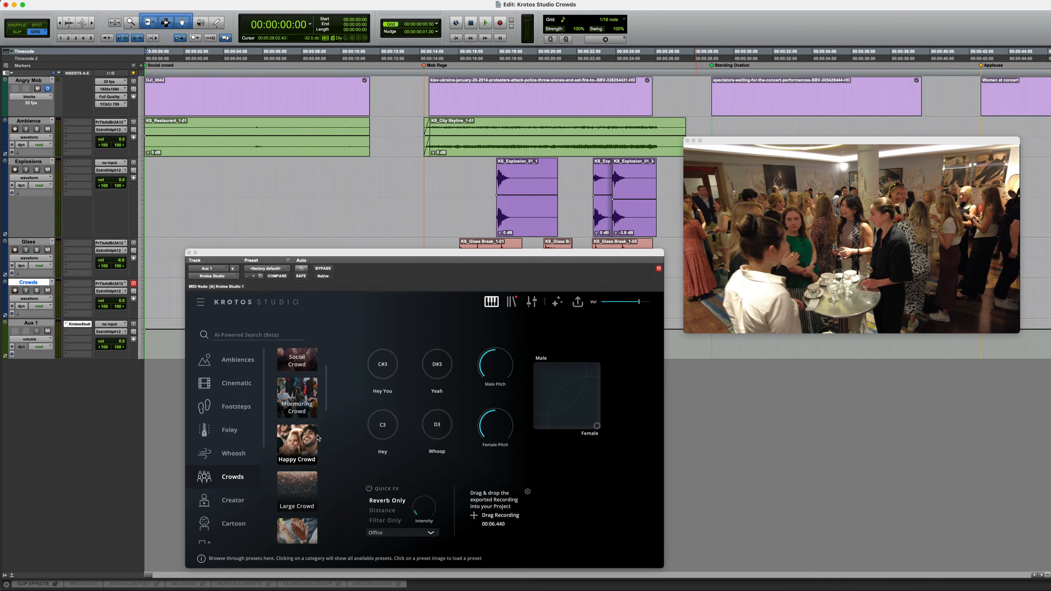
{"action": "scroll", "coordinate": [318, 438], "scroll_direction": "up", "scroll_amount": 1}
{"action": "left_click", "coordinate": [299, 427]}
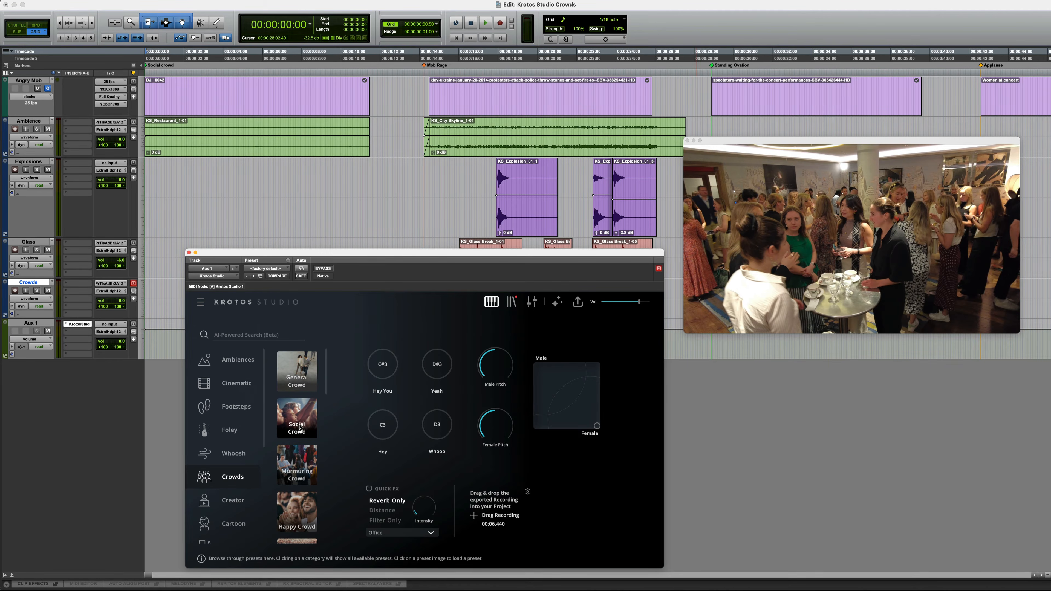
{"action": "left_click", "coordinate": [296, 425]}
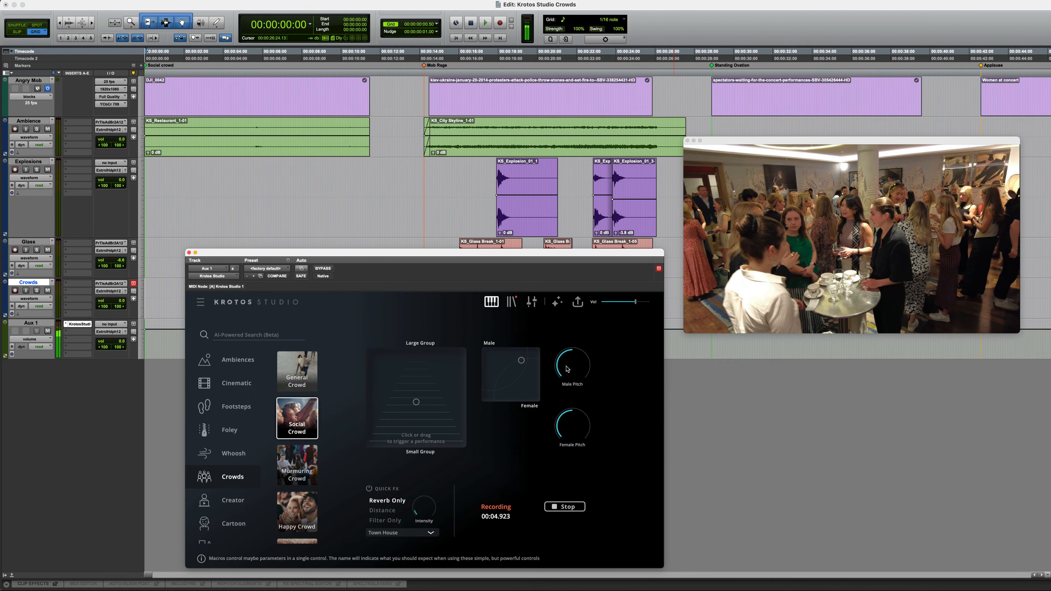
Move the Social Crowd voice mix fully to female and the group size towards Large Group, ending the trial recording
{"action": "left_click_drag", "start_coordinate": [521, 360], "coordinate": [531, 388]}
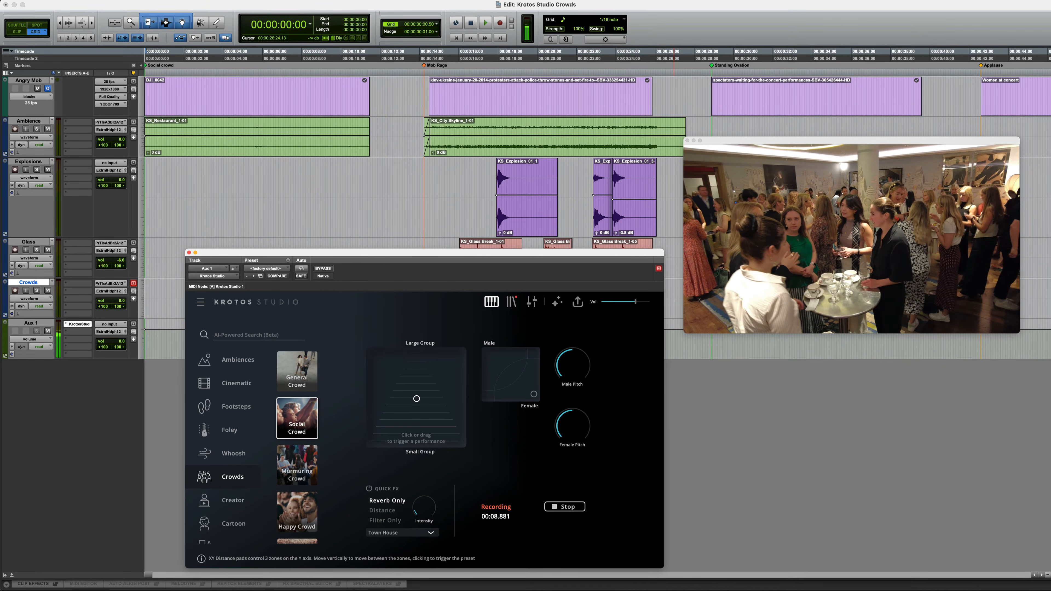
{"action": "left_click_drag", "start_coordinate": [416, 398], "coordinate": [417, 386]}
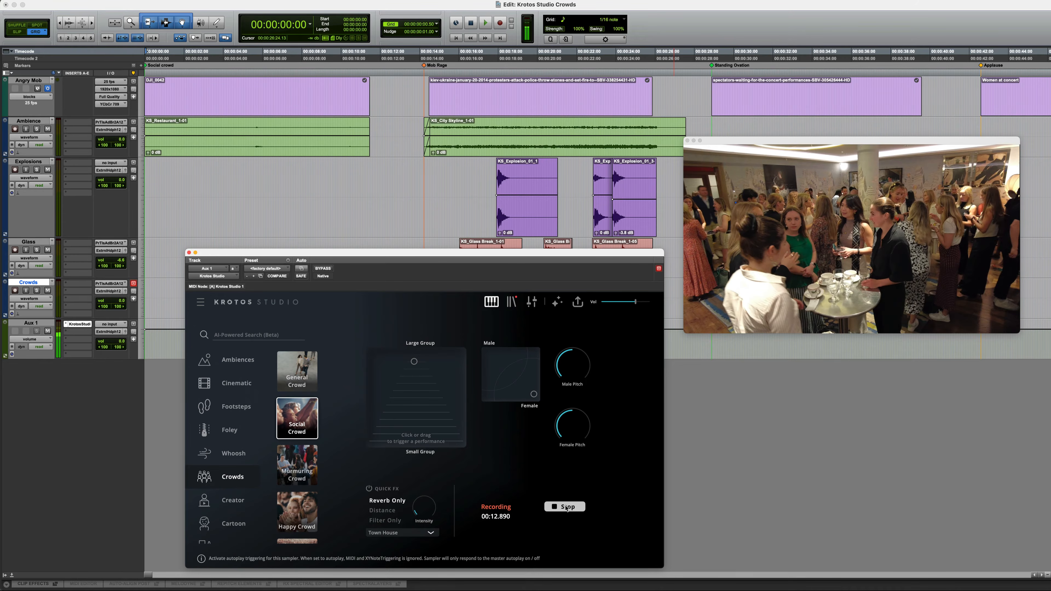
{"action": "left_click", "coordinate": [257, 179]}
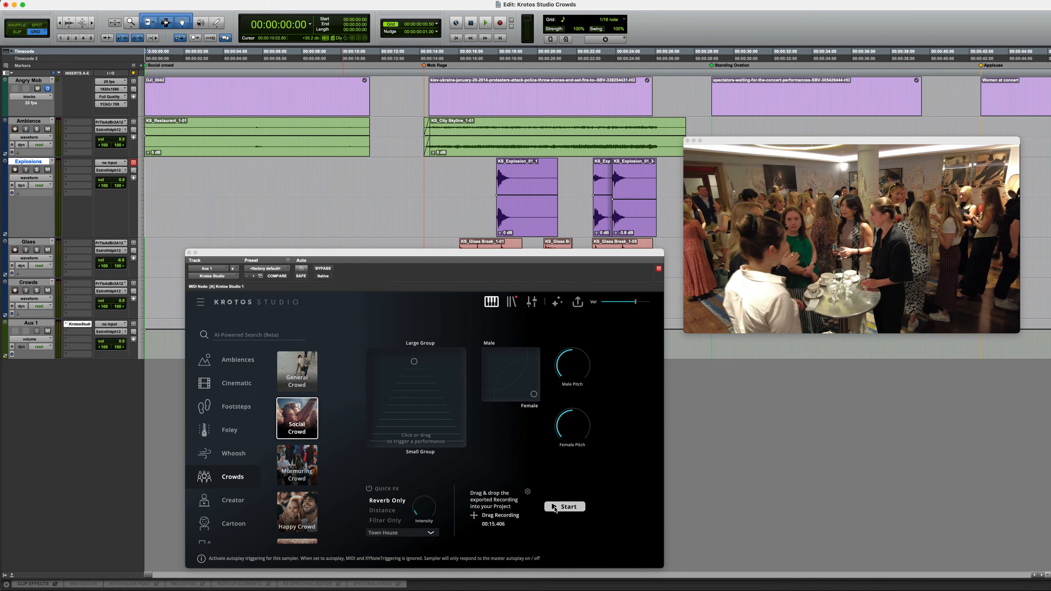
Record a Social Crowd performance over the Social crowd scene and place it at the start of the Crowds track
{"action": "left_click", "coordinate": [569, 510]}
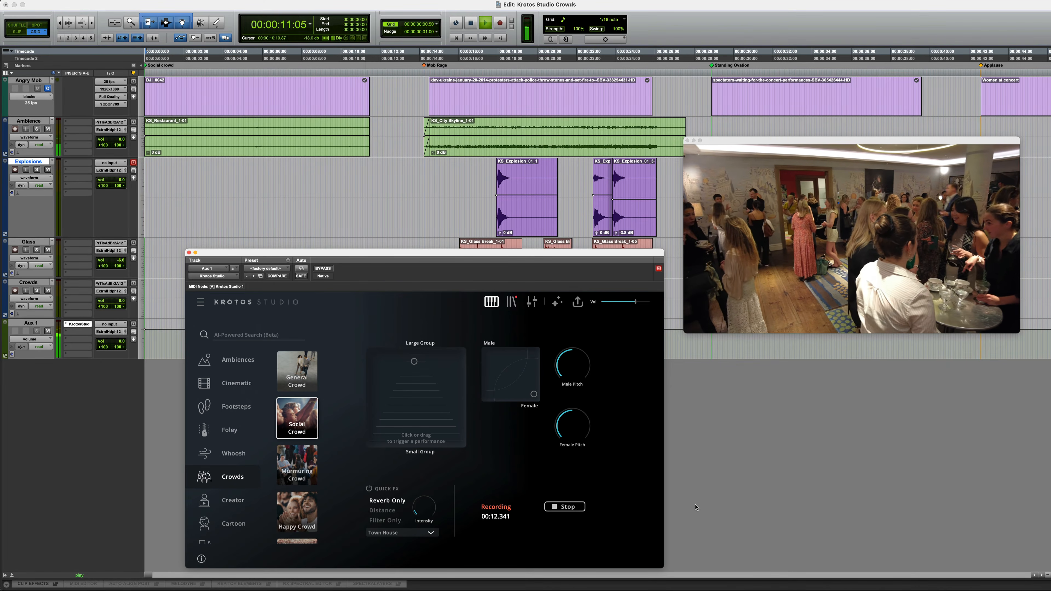
{"action": "key", "text": "space"}
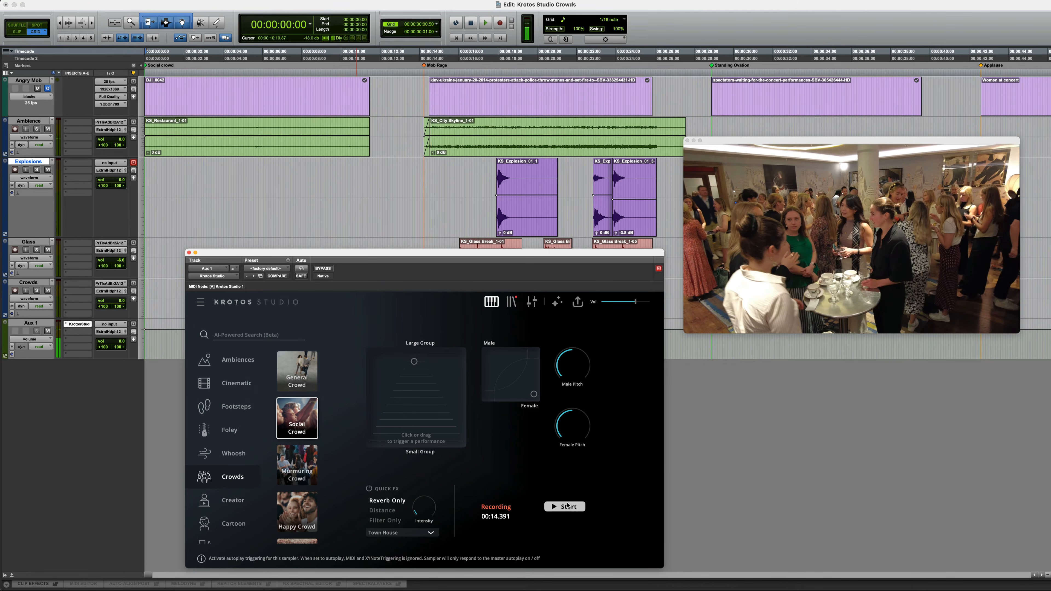
{"action": "left_click", "coordinate": [566, 505]}
{"action": "left_click_drag", "start_coordinate": [364, 256], "coordinate": [533, 250]}
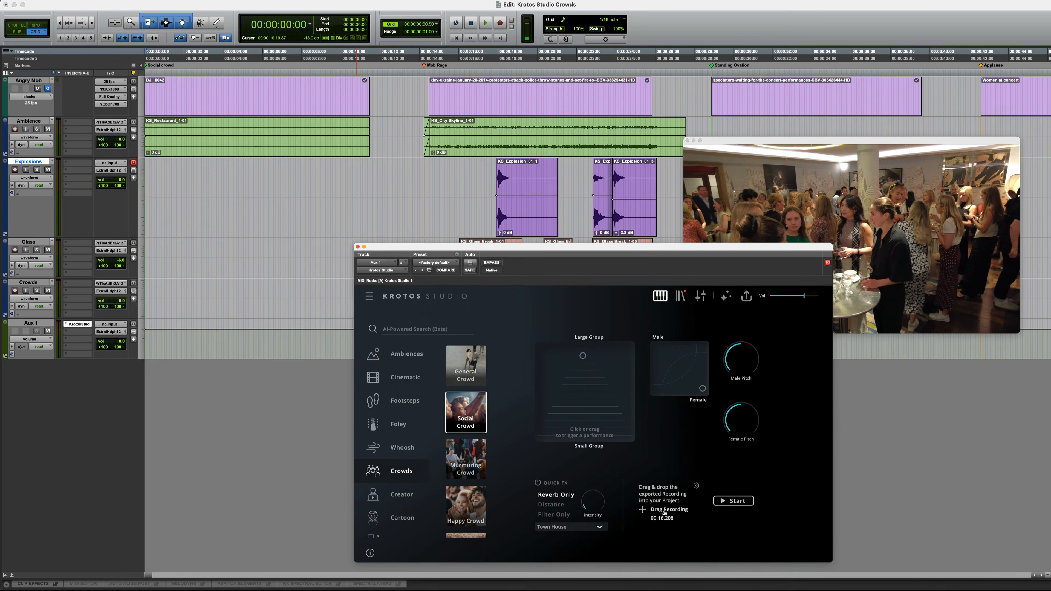
{"action": "left_click_drag", "start_coordinate": [278, 313], "coordinate": [148, 300]}
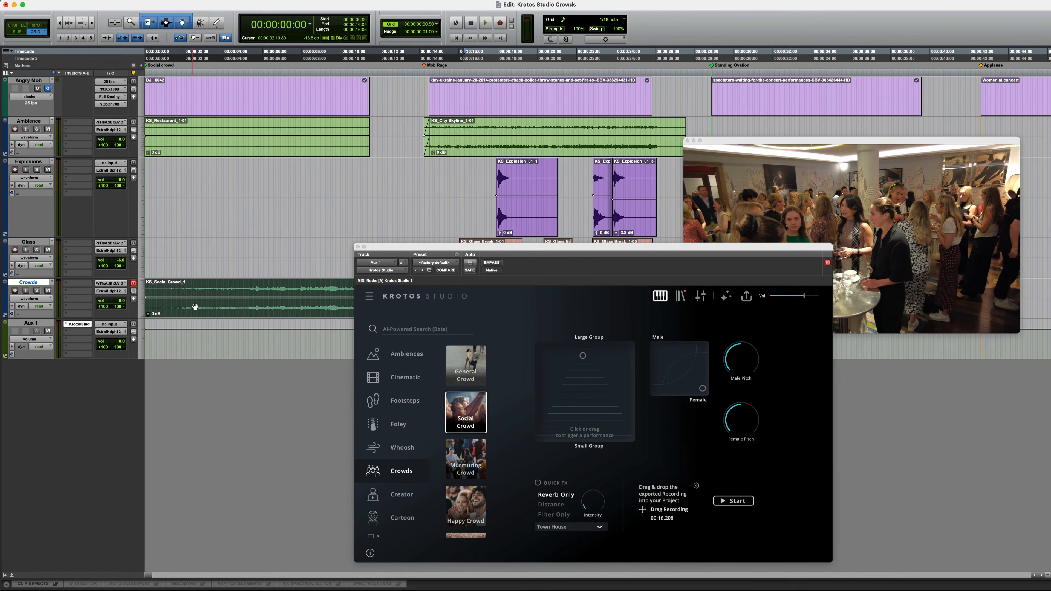
Trim the quiet opening of the Social Crowd clip, move it to the timeline start and play back the scene
{"action": "left_click", "coordinate": [181, 290]}
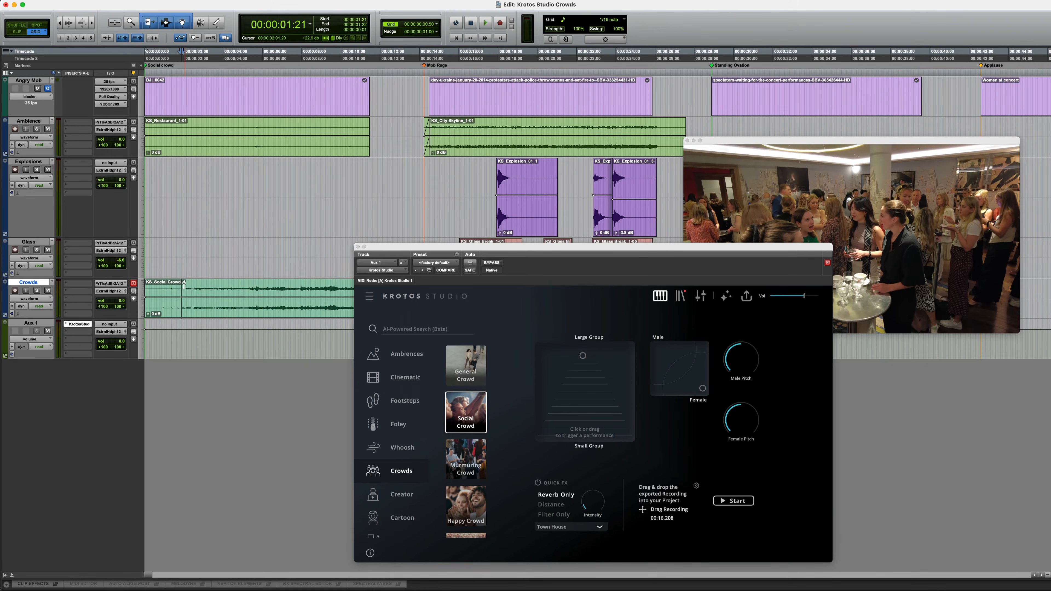
{"action": "left_click_drag", "start_coordinate": [183, 285], "coordinate": [164, 307]}
{"action": "key", "text": "Return"}
{"action": "key", "text": "space"}
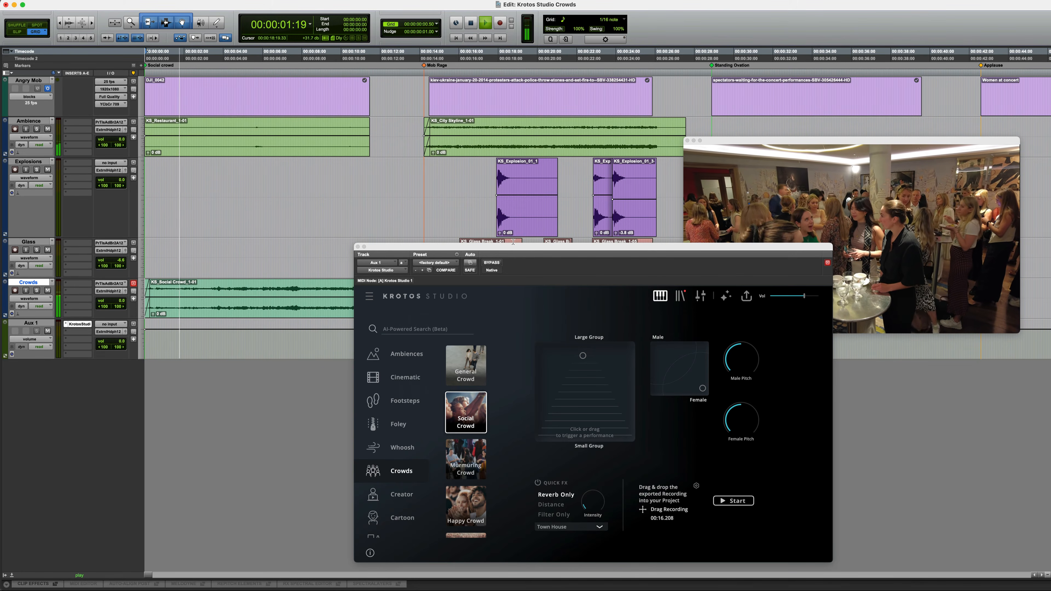
{"action": "left_click_drag", "start_coordinate": [559, 259], "coordinate": [418, 257]}
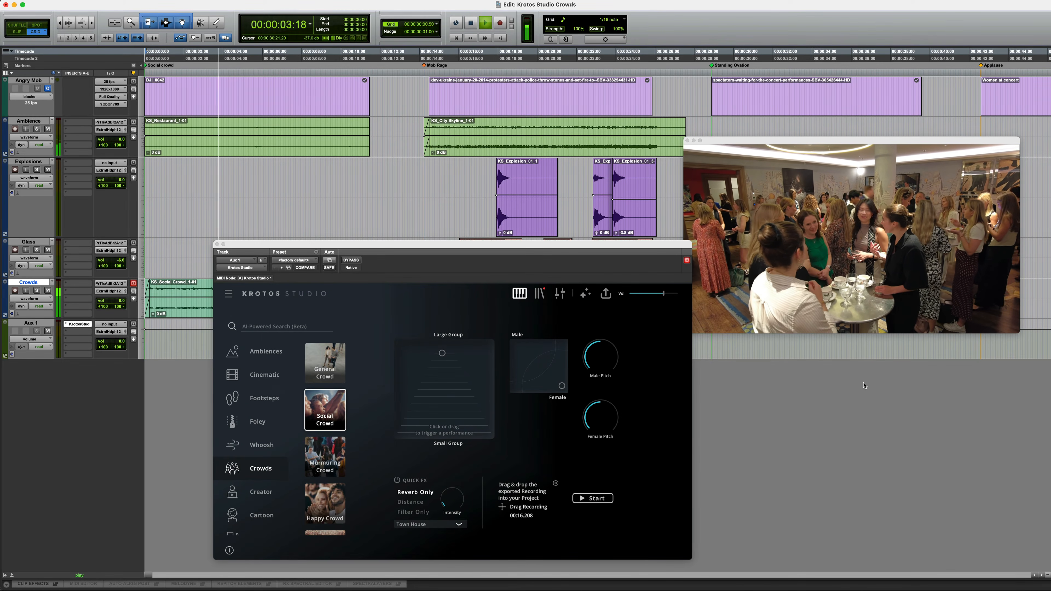
{"action": "key", "text": "space"}
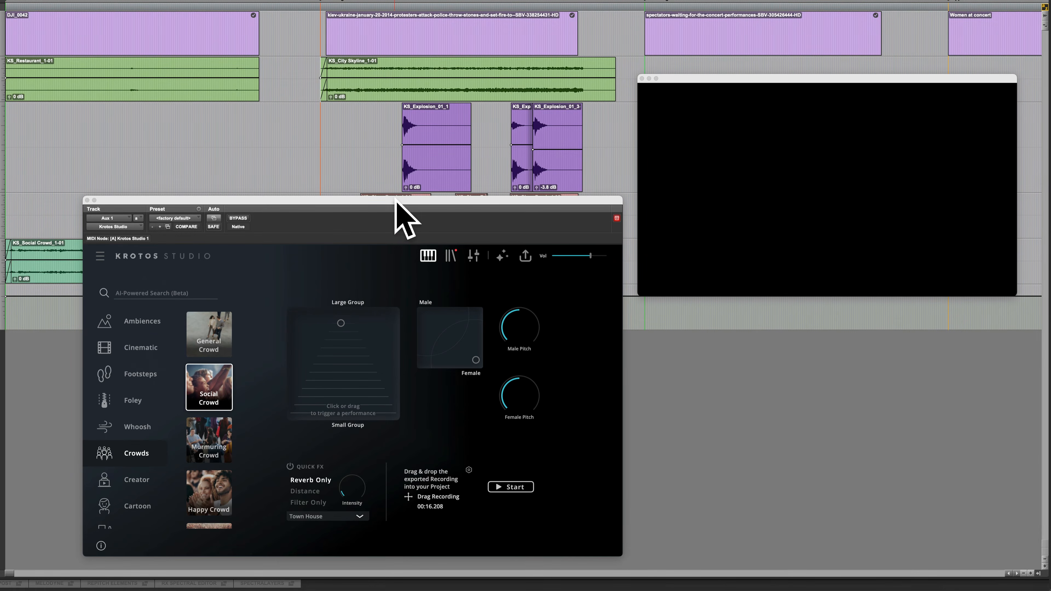
Play the Mob Rage scene with its explosion and glass break sounds
{"action": "left_click_drag", "start_coordinate": [395, 200], "coordinate": [415, 217]}
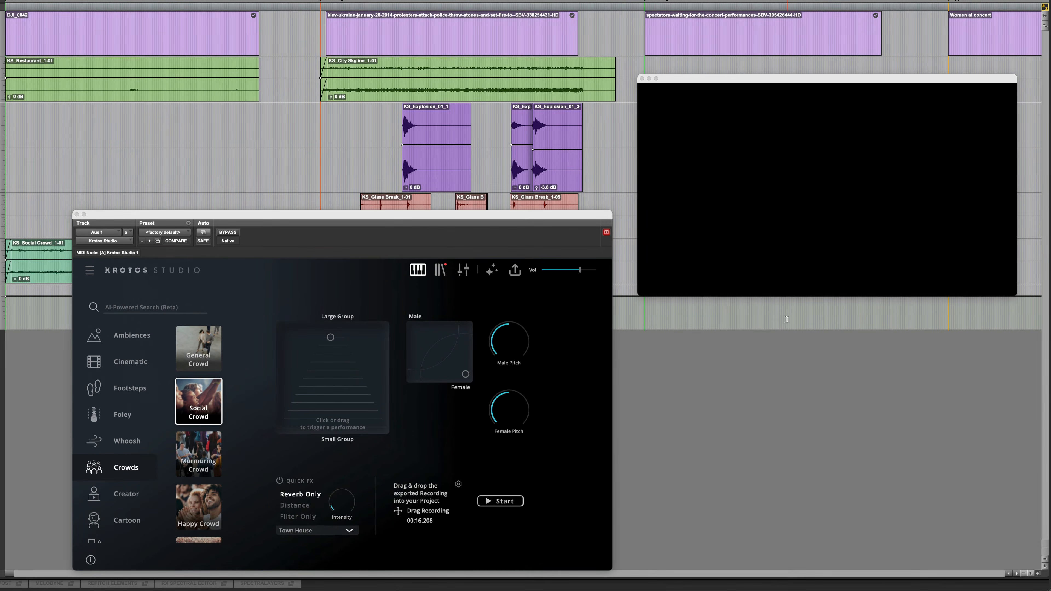
{"action": "key", "text": "space"}
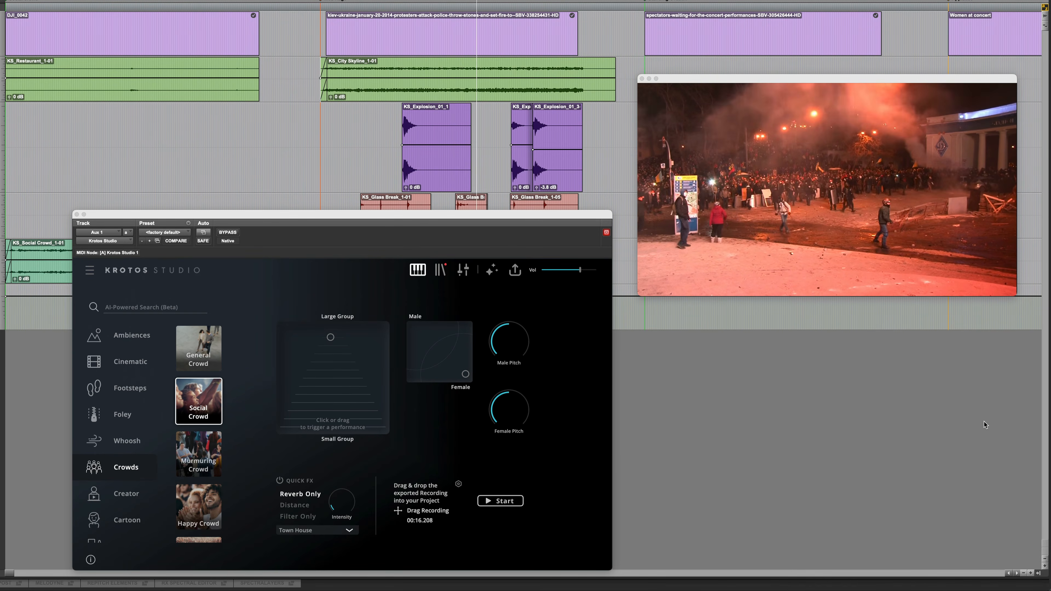
{"action": "key", "text": "space"}
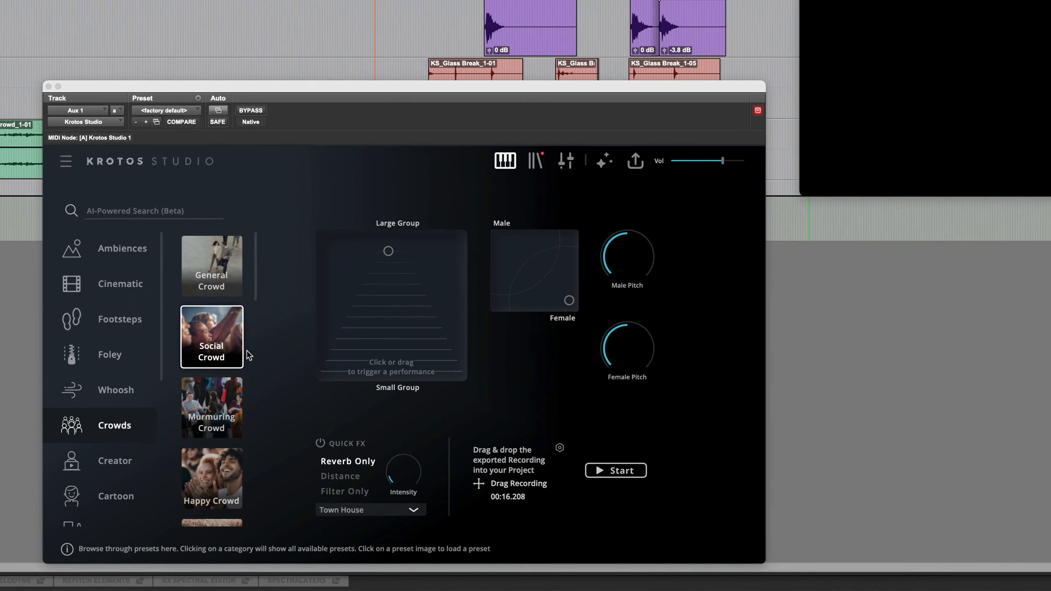
Load the Mob Rage preset from the Crowds category and trigger it at low intensity
{"action": "scroll", "coordinate": [226, 414], "scroll_direction": "down", "scroll_amount": 5}
{"action": "scroll", "coordinate": [252, 345], "scroll_direction": "down", "scroll_amount": 10}
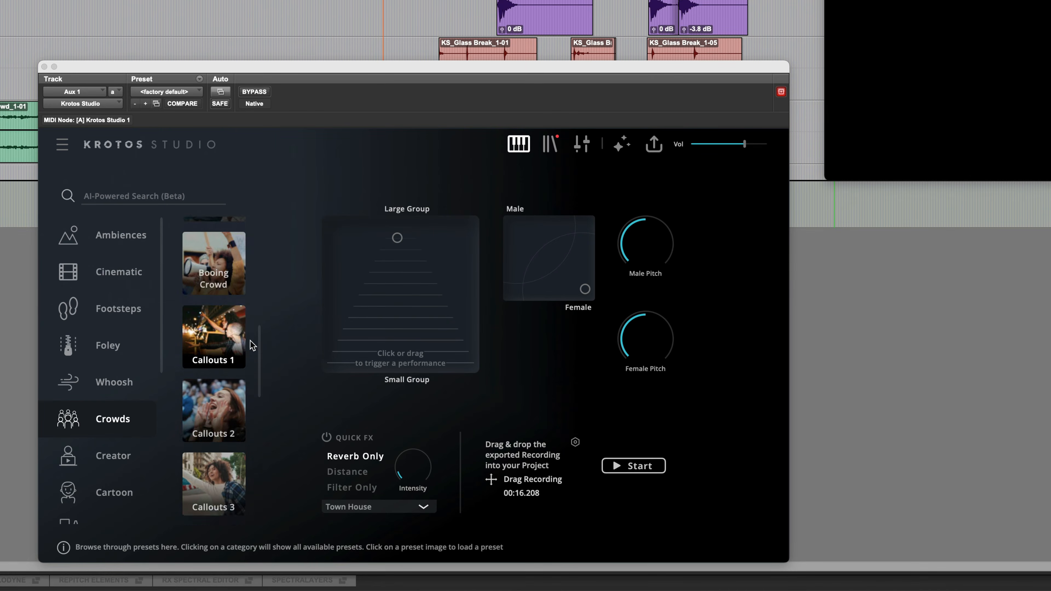
{"action": "scroll", "coordinate": [252, 344], "scroll_direction": "down", "scroll_amount": 5}
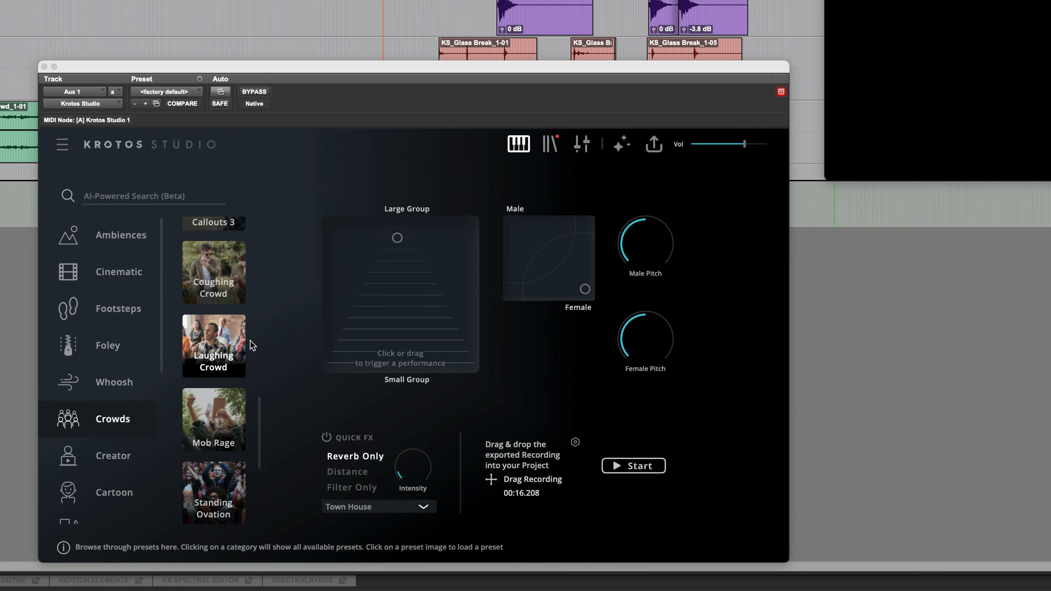
{"action": "left_click", "coordinate": [219, 409]}
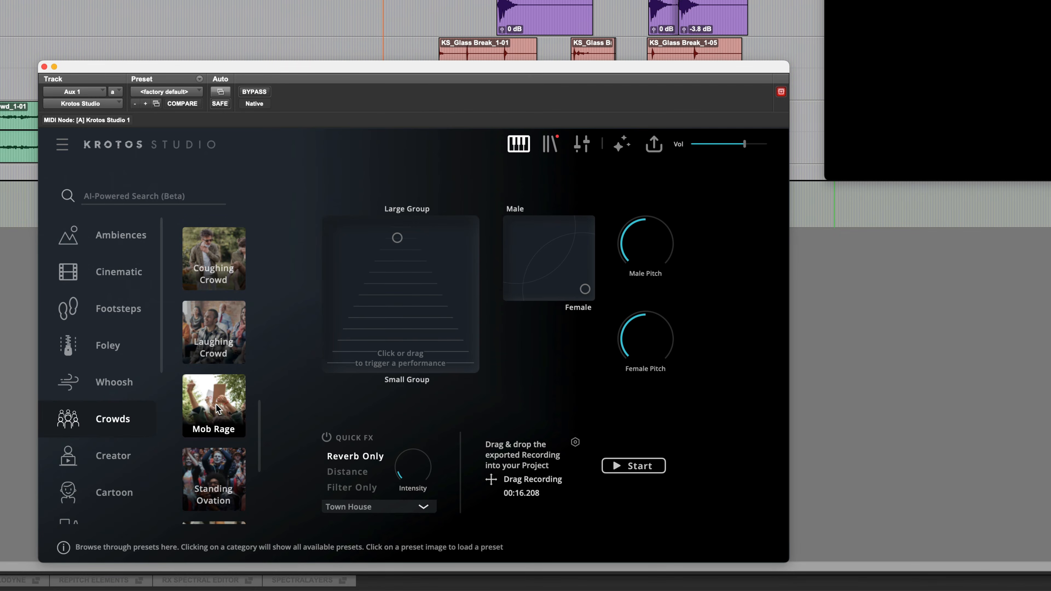
{"action": "left_click", "coordinate": [217, 409]}
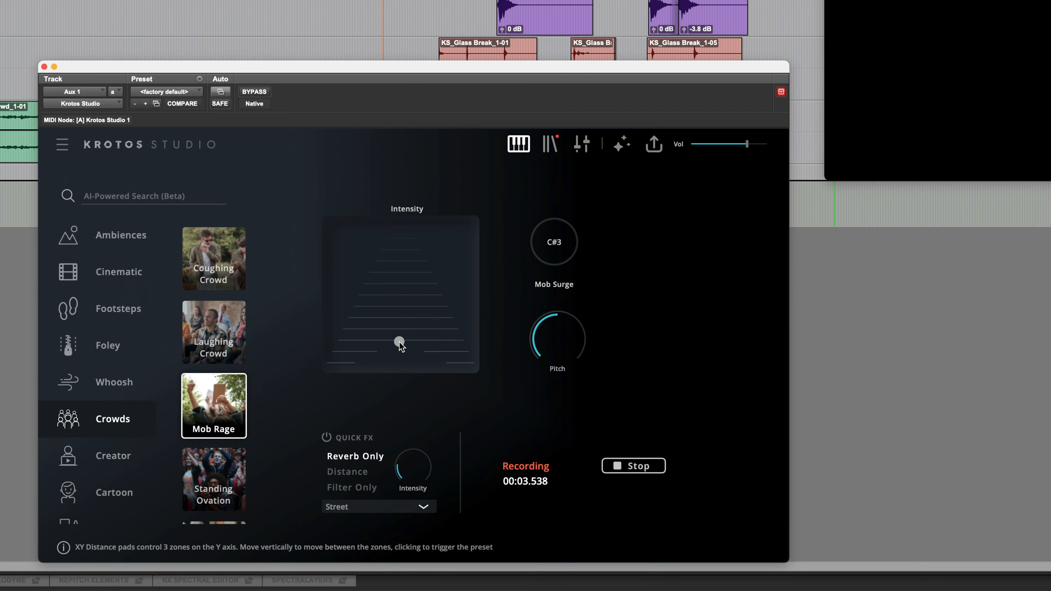
Switch Quick FX off, raise the Mob Rage intensity and trigger the Mob Surge
{"action": "left_click", "coordinate": [326, 437]}
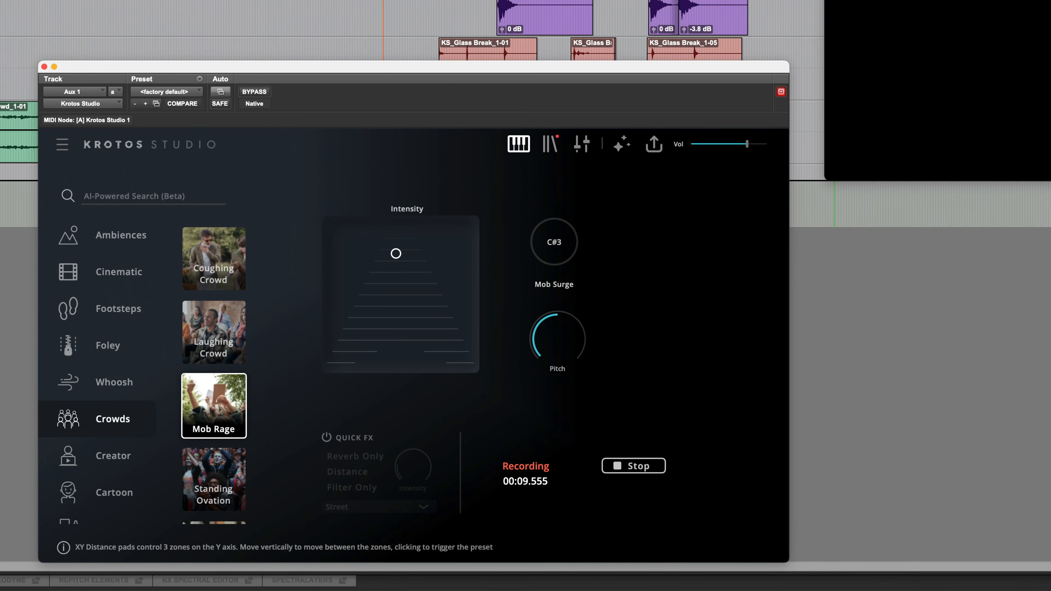
{"action": "left_click", "coordinate": [558, 252]}
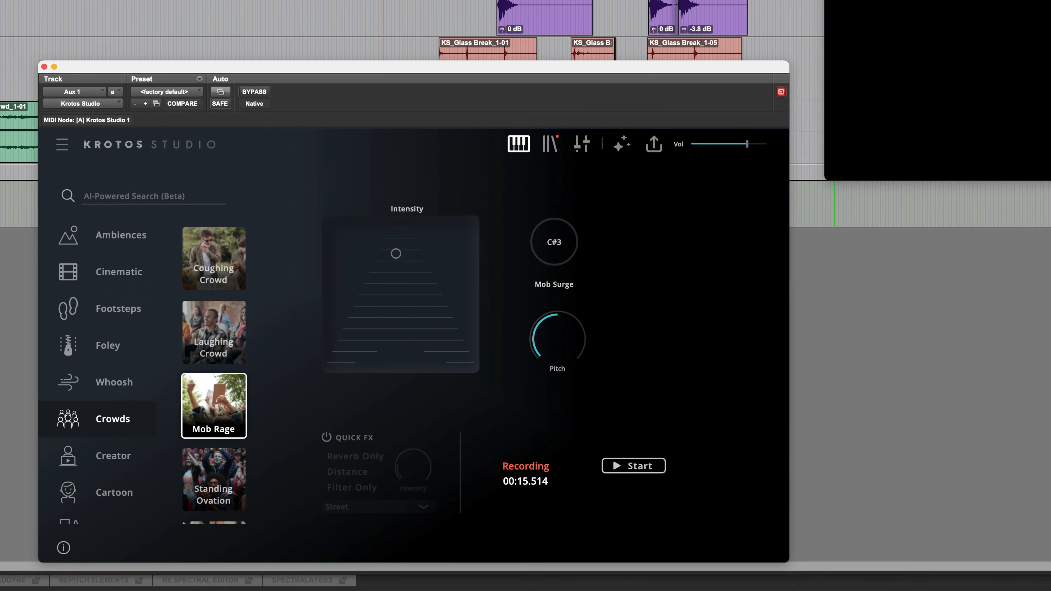
Record a Mob Rage performance from just before the Mob Rage scene and place the recording on the Crowds track
{"action": "left_click", "coordinate": [358, 21]}
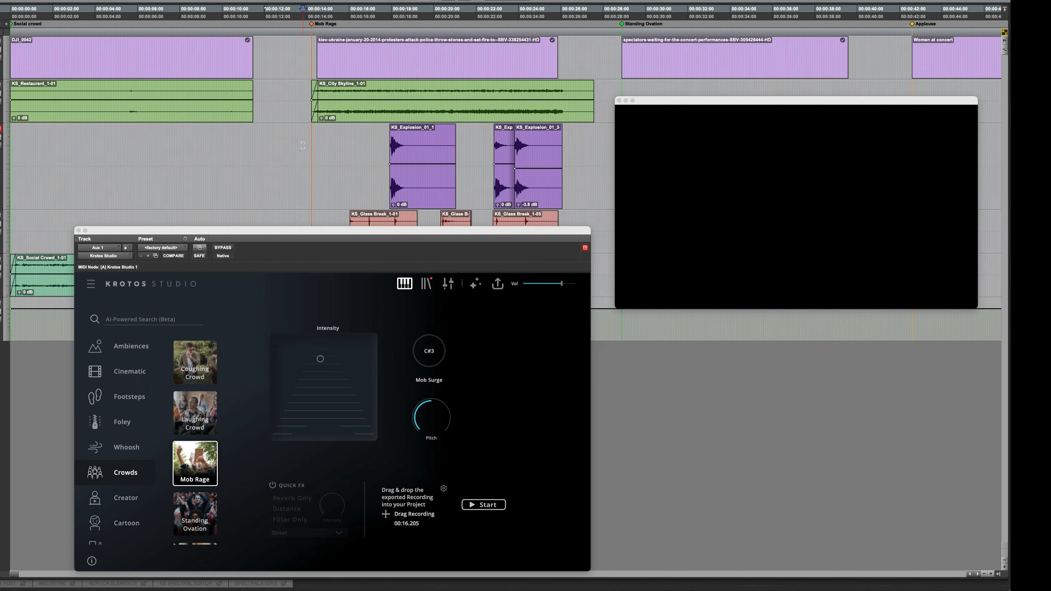
{"action": "left_click", "coordinate": [485, 508]}
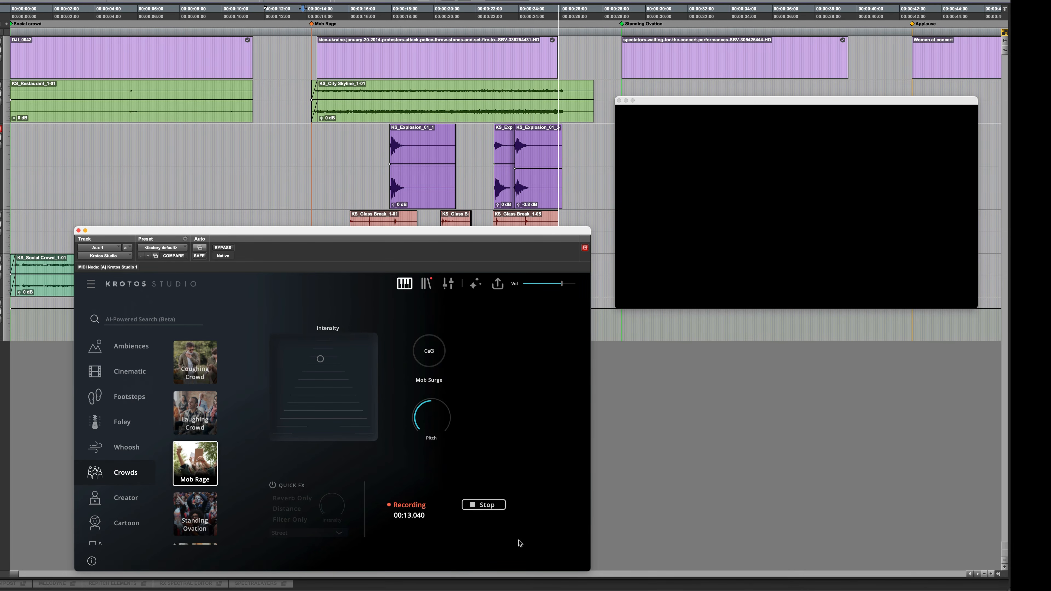
{"action": "left_click", "coordinate": [485, 505]}
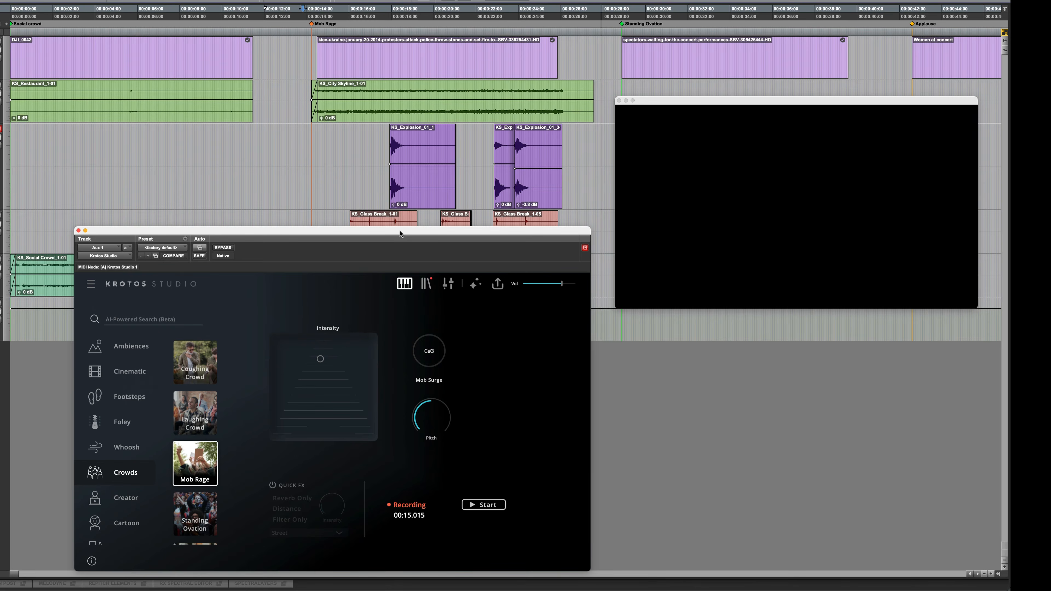
{"action": "left_click_drag", "start_coordinate": [400, 233], "coordinate": [803, 253]}
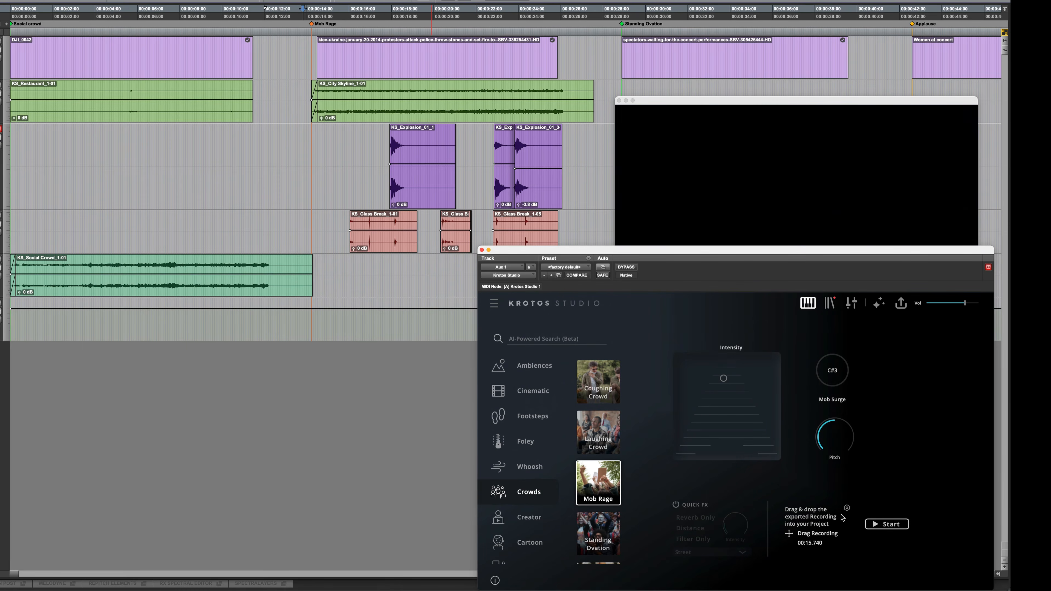
{"action": "left_click_drag", "start_coordinate": [815, 534], "coordinate": [339, 266]}
Move the Mob Rage clip earlier, trim its start to the beginning of the scene and play back the result
{"action": "left_click", "coordinate": [277, 265]}
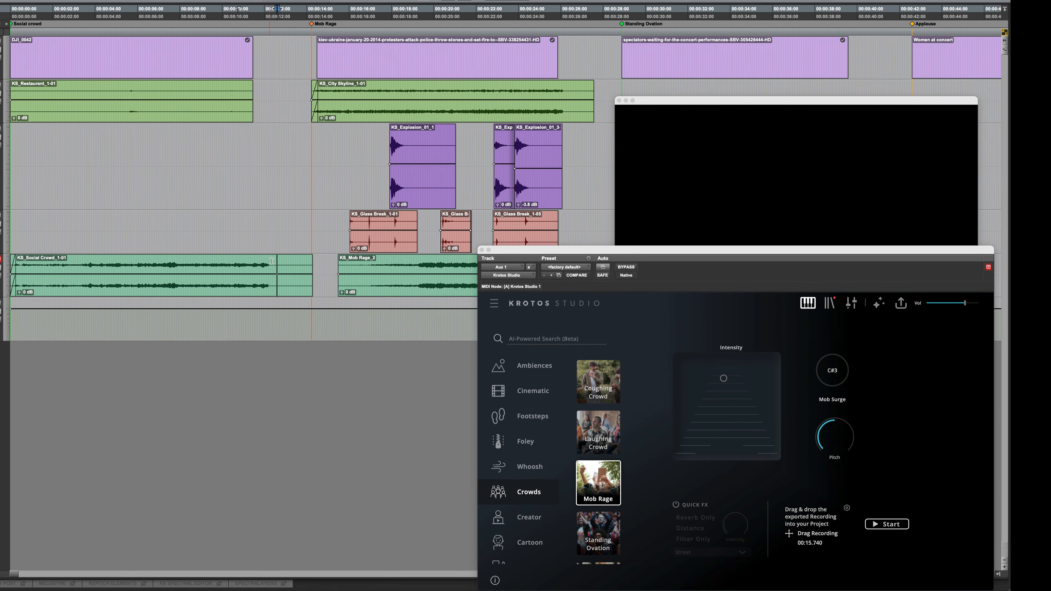
{"action": "left_click_drag", "start_coordinate": [374, 293], "coordinate": [327, 289]}
{"action": "left_click", "coordinate": [322, 268]}
{"action": "key", "text": "a"}
{"action": "left_click_drag", "start_coordinate": [789, 263], "coordinate": [361, 181]}
{"action": "key", "text": "space"}
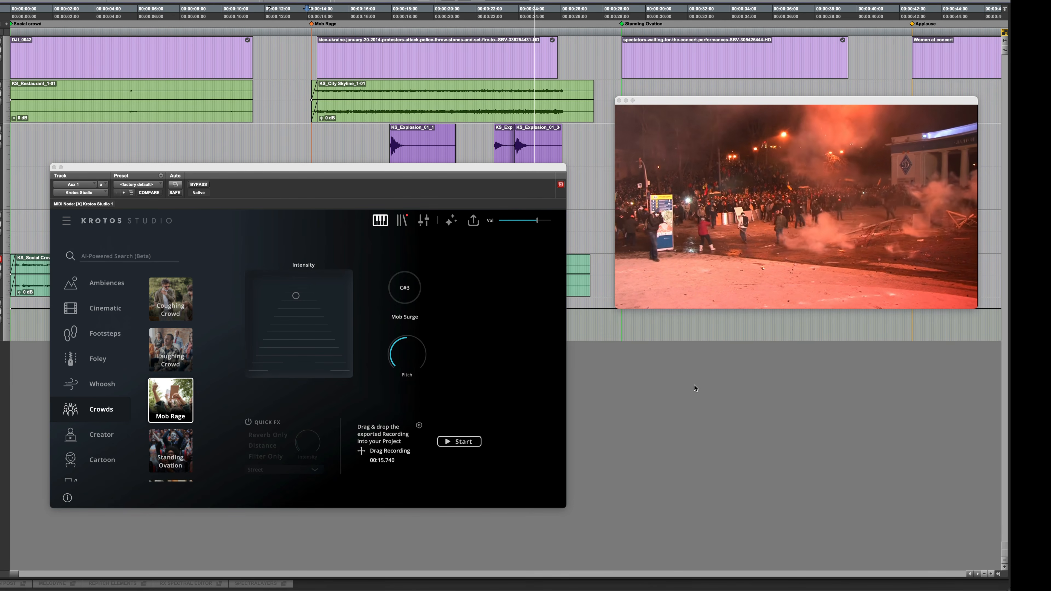
{"action": "key", "text": "space"}
Play the Standing Ovation concert scene and load the Standing Ovation preset
{"action": "scroll", "coordinate": [650, 363], "scroll_direction": "right", "scroll_amount": 5}
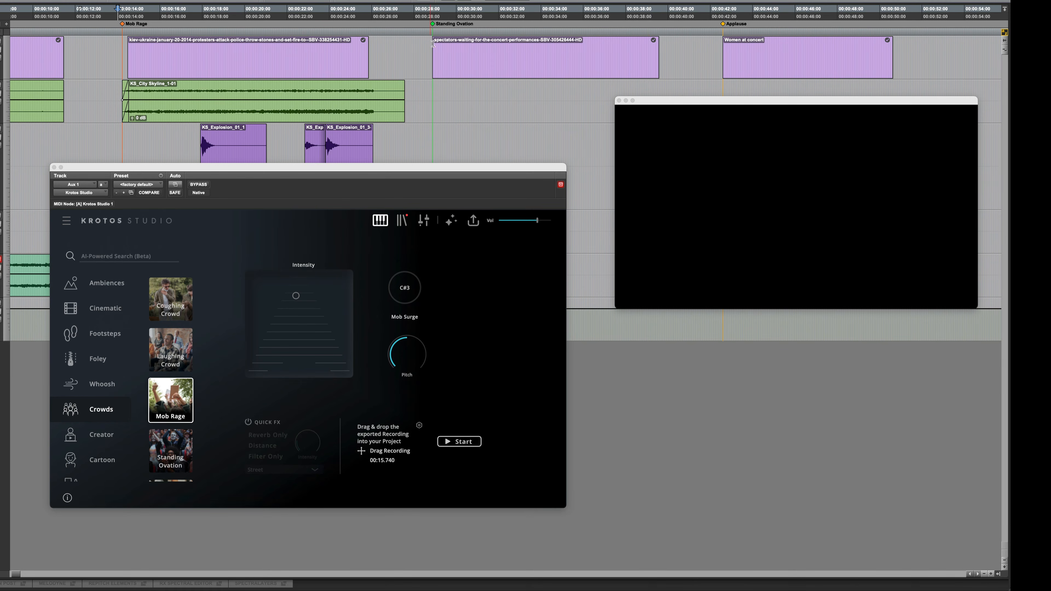
{"action": "key", "text": "space"}
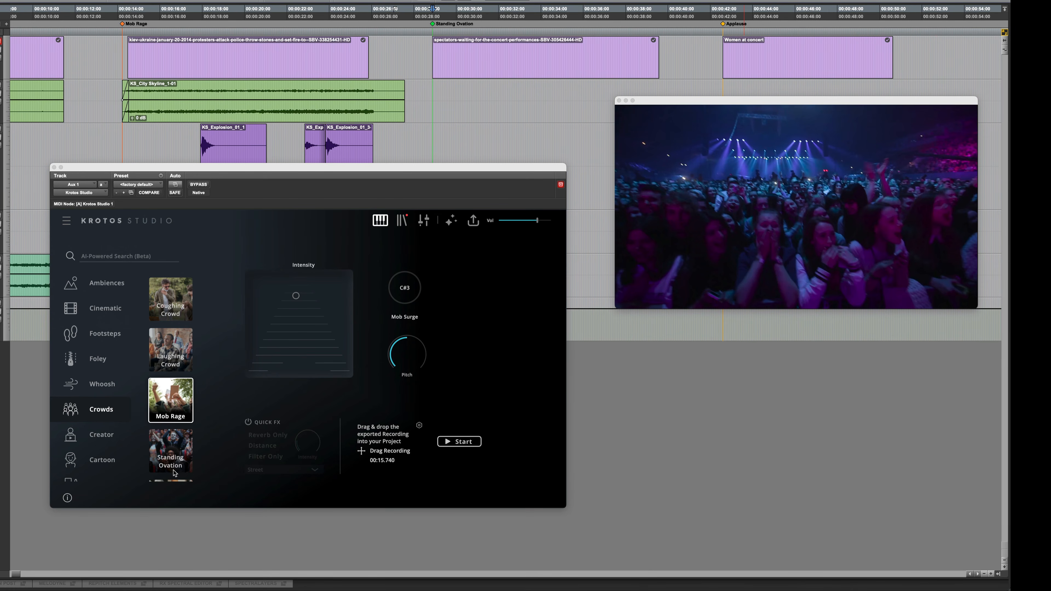
{"action": "left_click", "coordinate": [171, 461]}
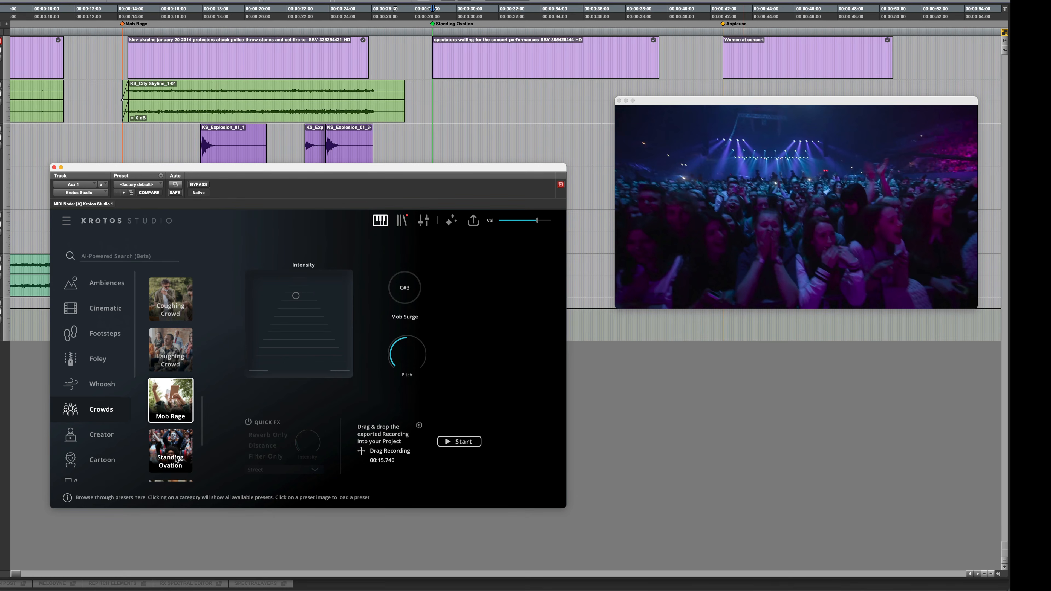
{"action": "left_click", "coordinate": [169, 459]}
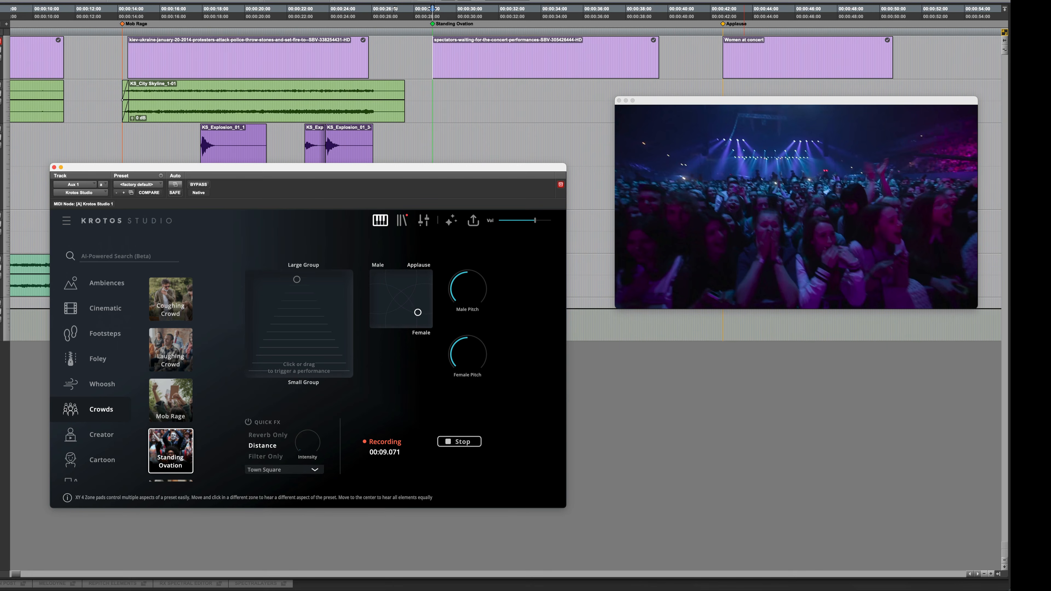
Try different male and female pitches on the Standing Ovation preset and record a performance over the concert scene
{"action": "mouse_move", "coordinate": [467, 350]}
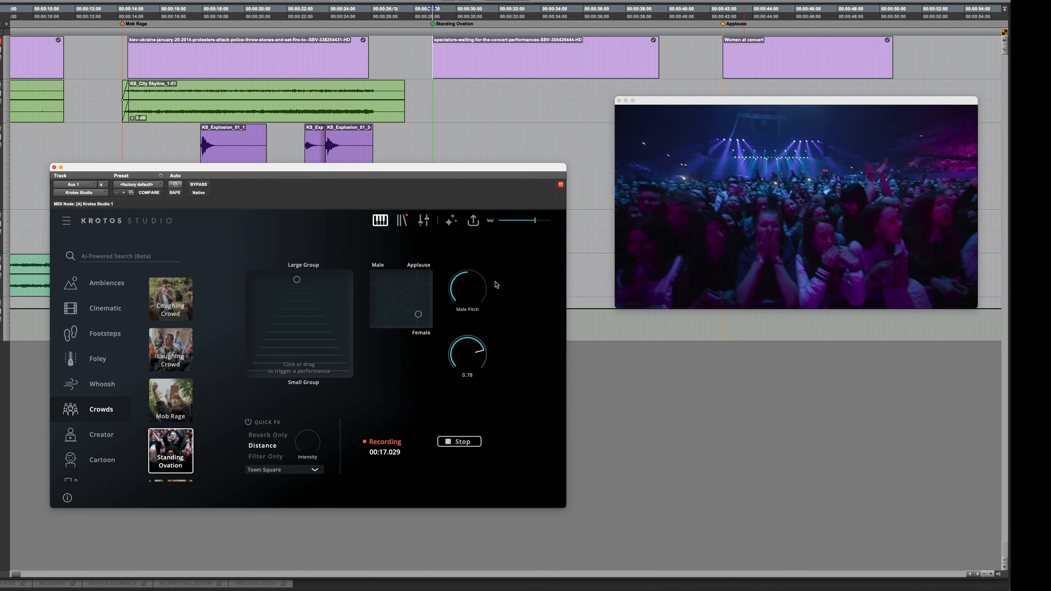
{"action": "left_click_drag", "start_coordinate": [495, 281], "coordinate": [495, 278]}
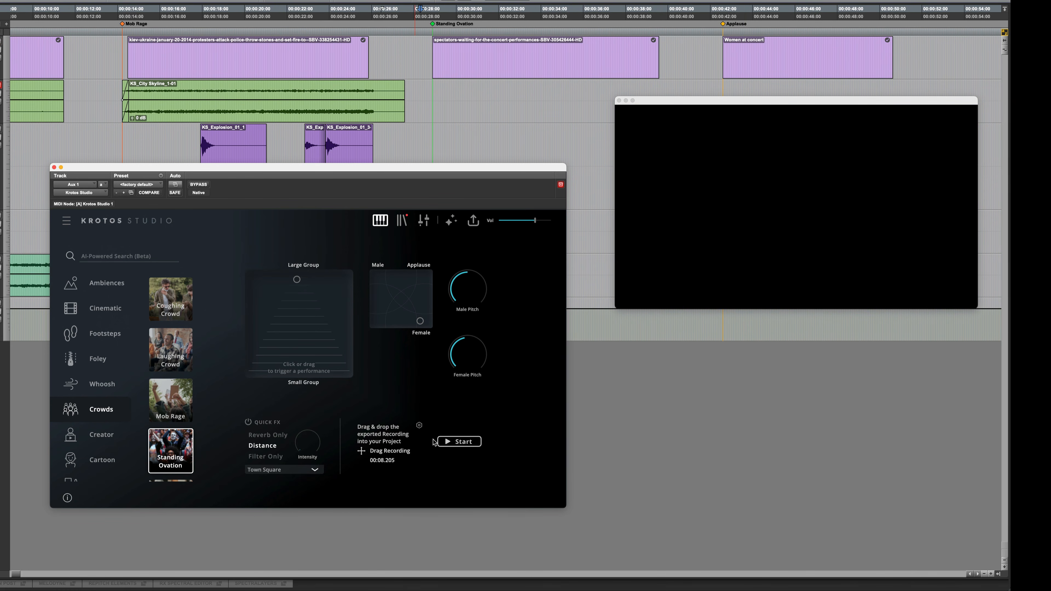
{"action": "left_click", "coordinate": [443, 442]}
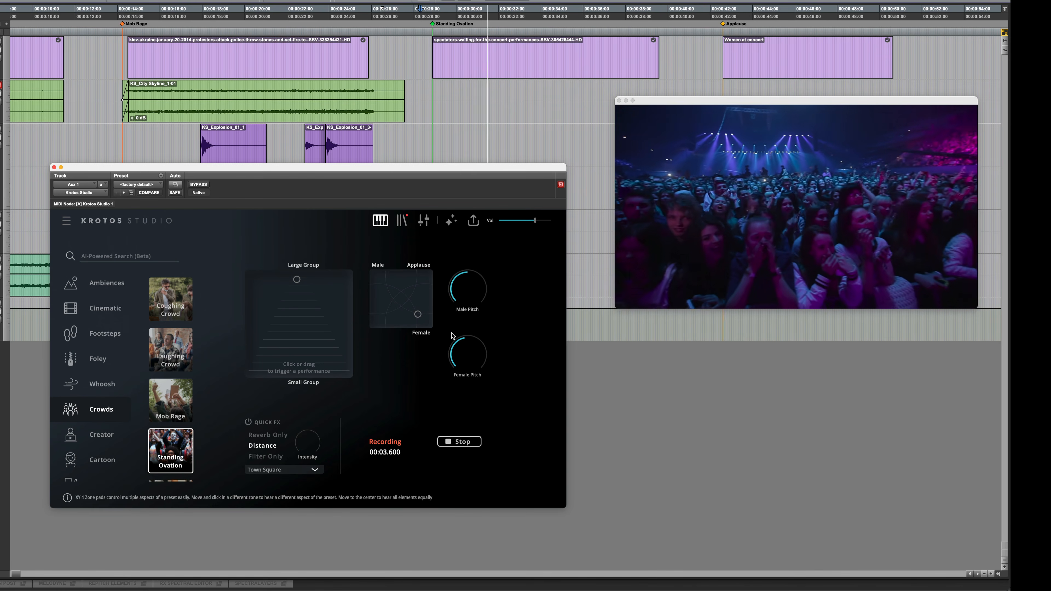
{"action": "mouse_move", "coordinate": [452, 336]}
{"action": "left_mouse_down"}
{"action": "mouse_move", "coordinate": [463, 327]}
{"action": "mouse_move", "coordinate": [443, 354]}
{"action": "mouse_move", "coordinate": [454, 320]}
{"action": "mouse_move", "coordinate": [434, 332]}
{"action": "left_mouse_up"}
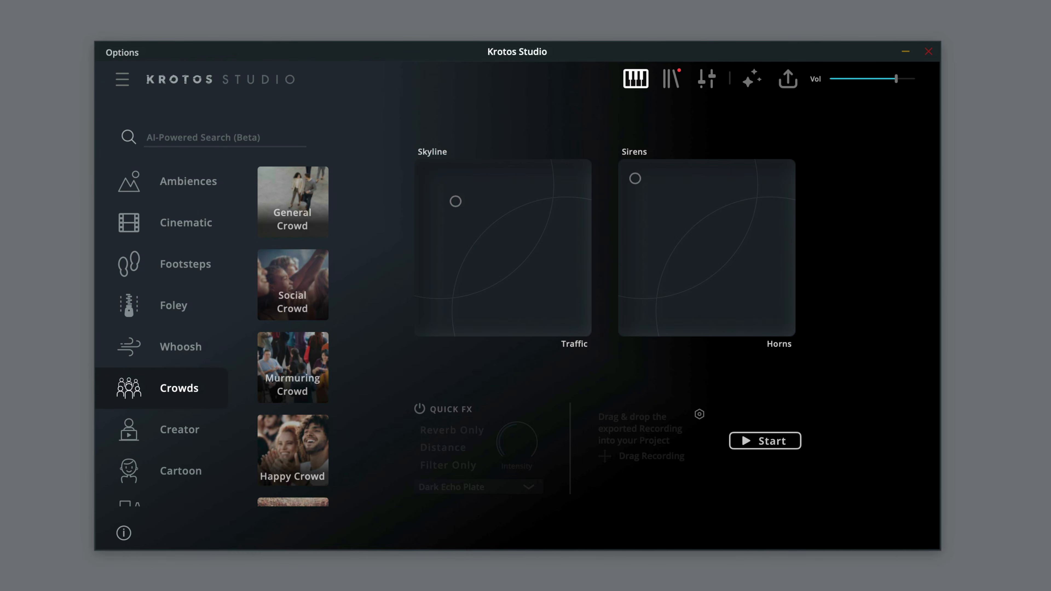
Browse the Crowds presets from General Crowd through to Whispering Crowd in the standalone Krotos Studio
{"action": "scroll", "coordinate": [312, 298], "scroll_direction": "down", "scroll_amount": 2}
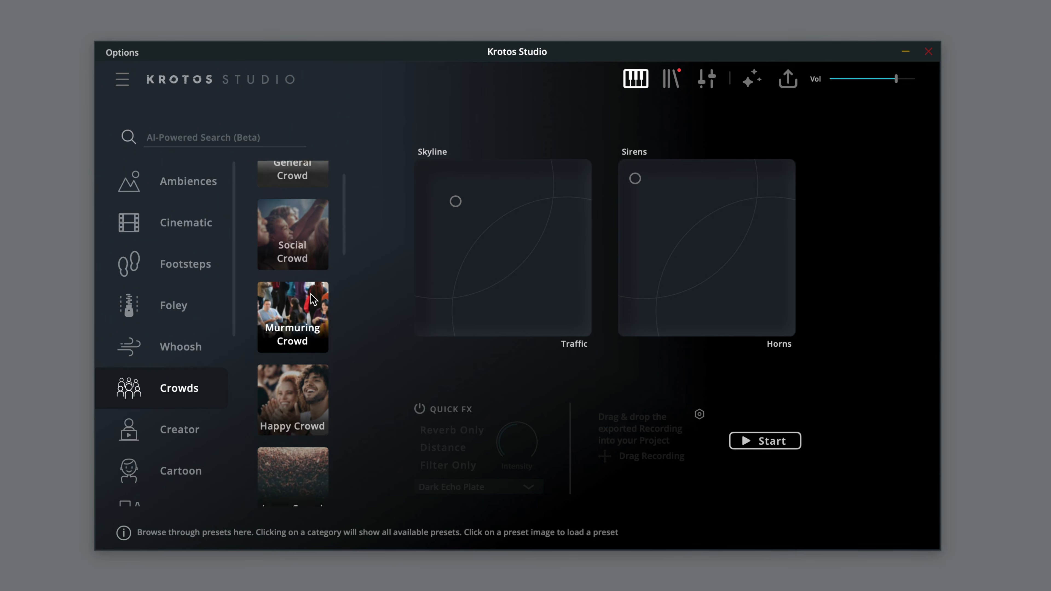
{"action": "scroll", "coordinate": [312, 298], "scroll_direction": "down", "scroll_amount": 5}
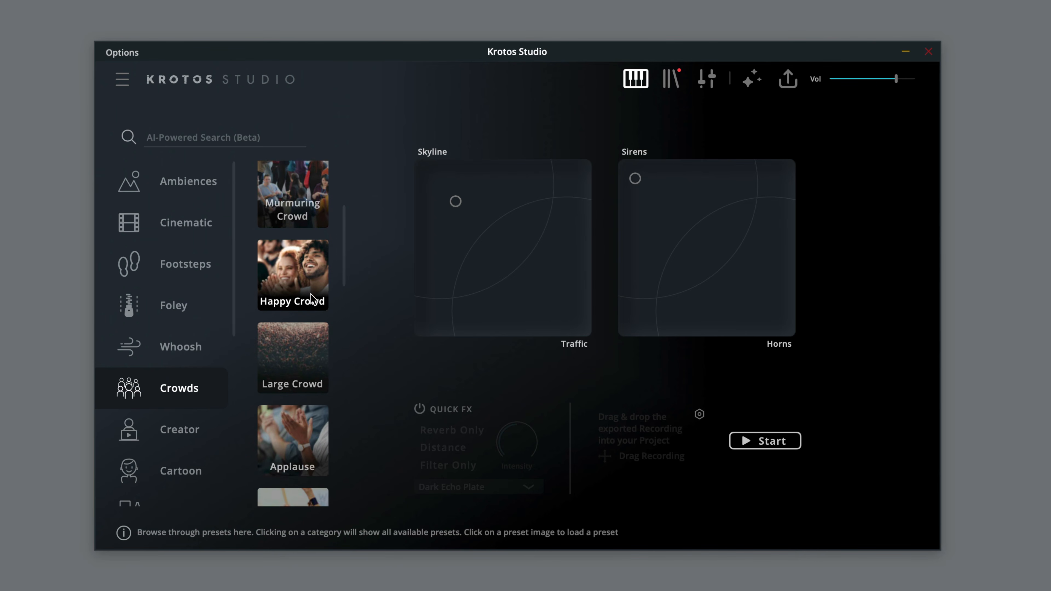
{"action": "scroll", "coordinate": [312, 298], "scroll_direction": "down", "scroll_amount": 5}
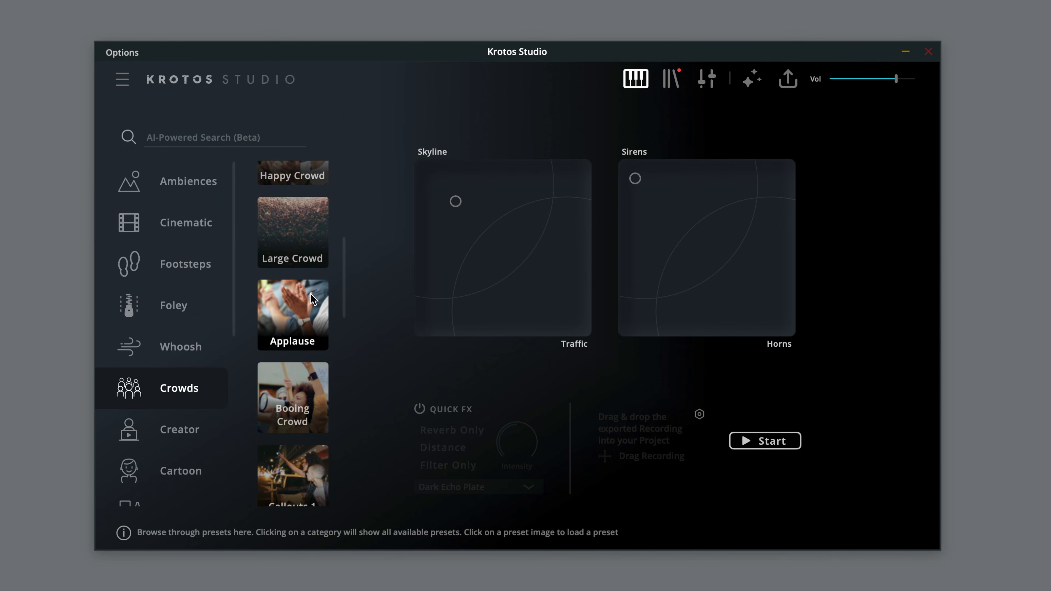
{"action": "scroll", "coordinate": [313, 298], "scroll_direction": "down", "scroll_amount": 8}
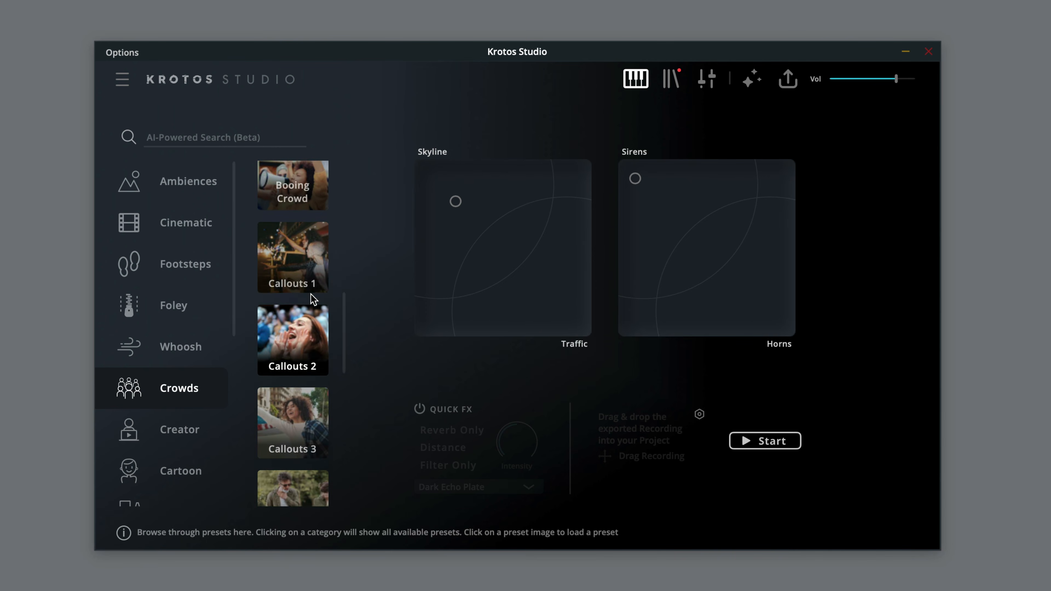
{"action": "scroll", "coordinate": [314, 298], "scroll_direction": "down", "scroll_amount": 2}
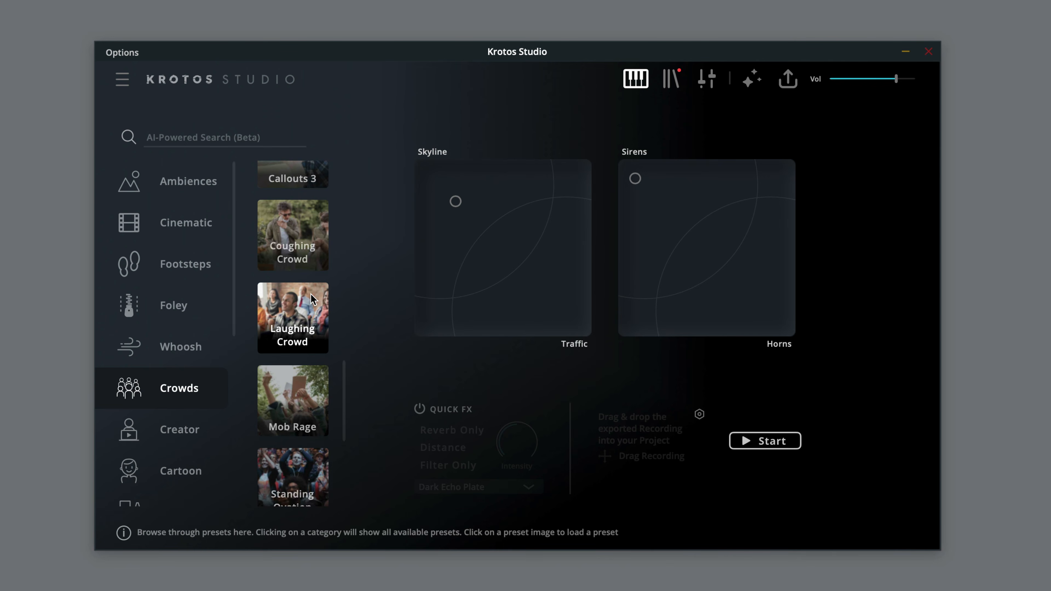
{"action": "scroll", "coordinate": [311, 299], "scroll_direction": "down", "scroll_amount": 3}
{"action": "scroll", "coordinate": [312, 299], "scroll_direction": "down", "scroll_amount": 1}
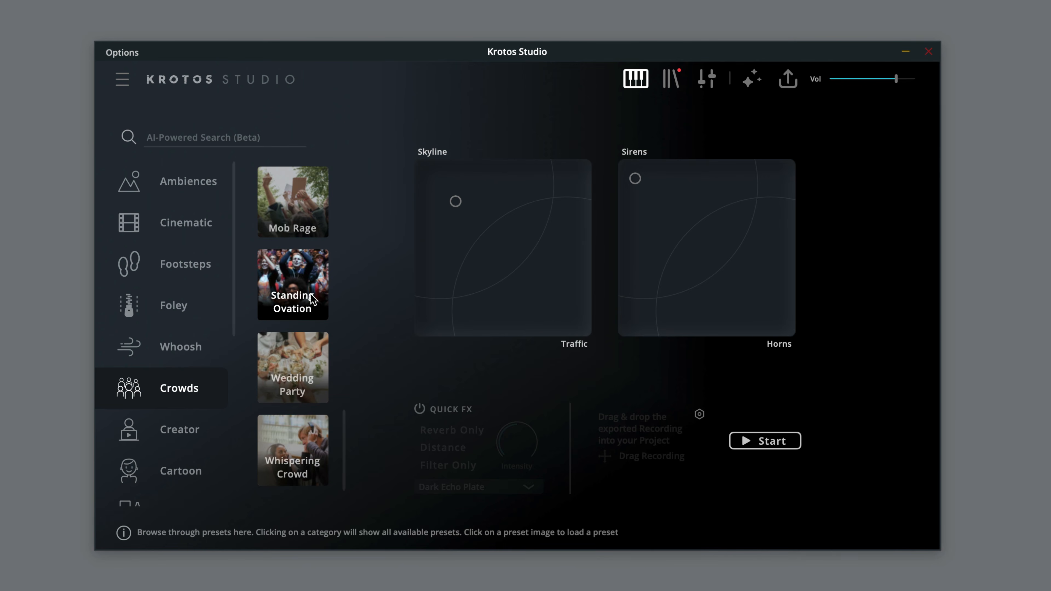